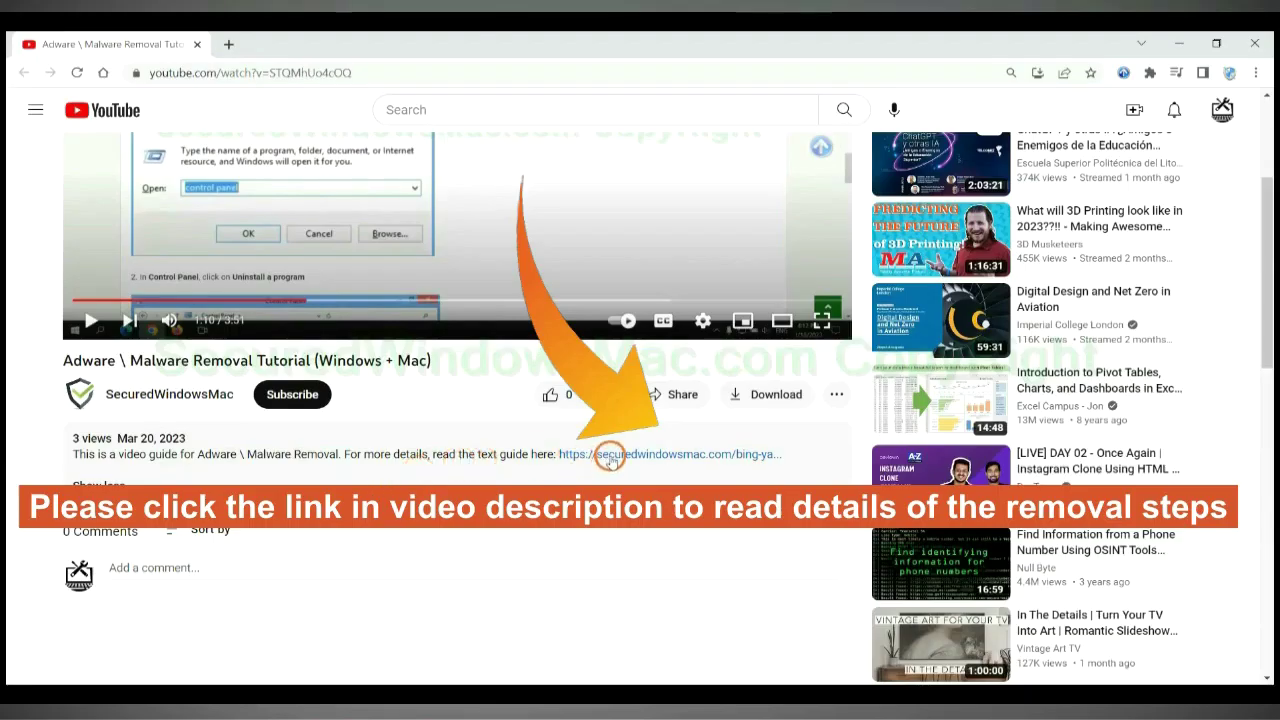
- Open the securedwindowsmac.com Bing/Yahoo redirect removal guide from the video description in a new tab
{"action": "left_click", "coordinate": [610, 456]}
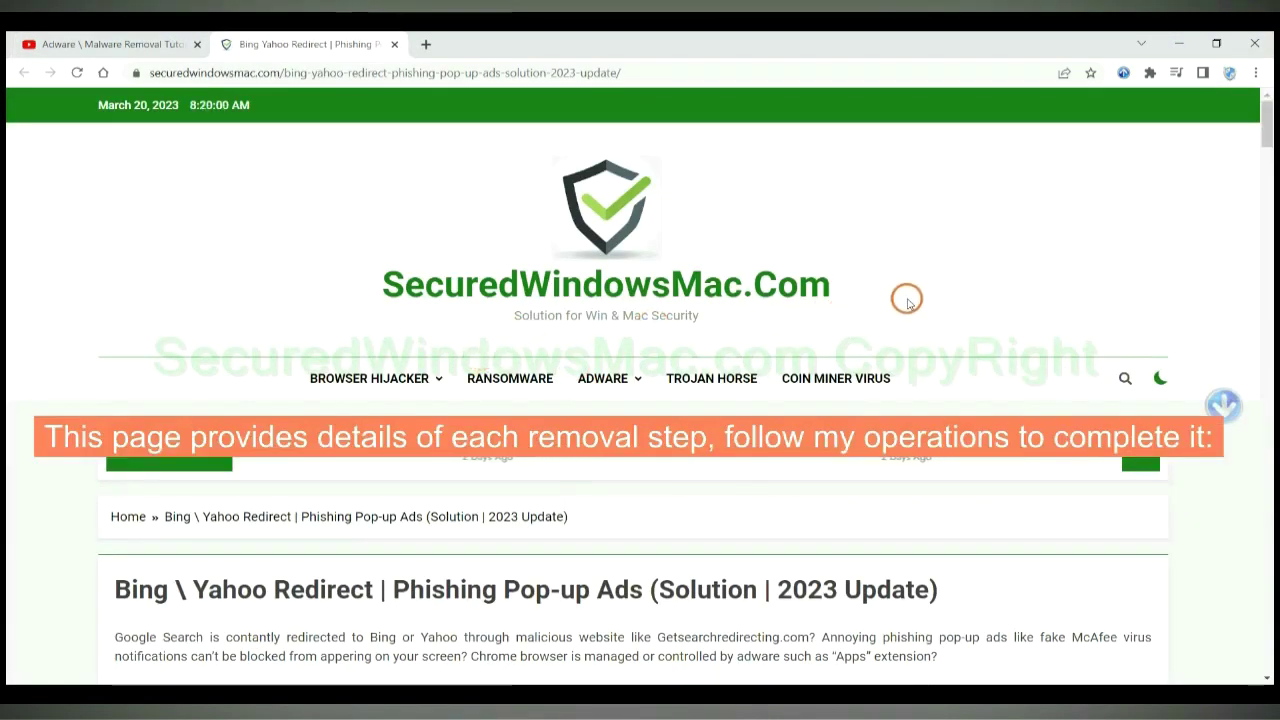
- Scroll the guide down to the Instant Automatic Removal heading and briefly highlight it
{"action": "scroll", "coordinate": [907, 300], "scroll_direction": "down", "scroll_amount": 3}
{"action": "scroll", "coordinate": [907, 300], "scroll_direction": "down", "scroll_amount": 4}
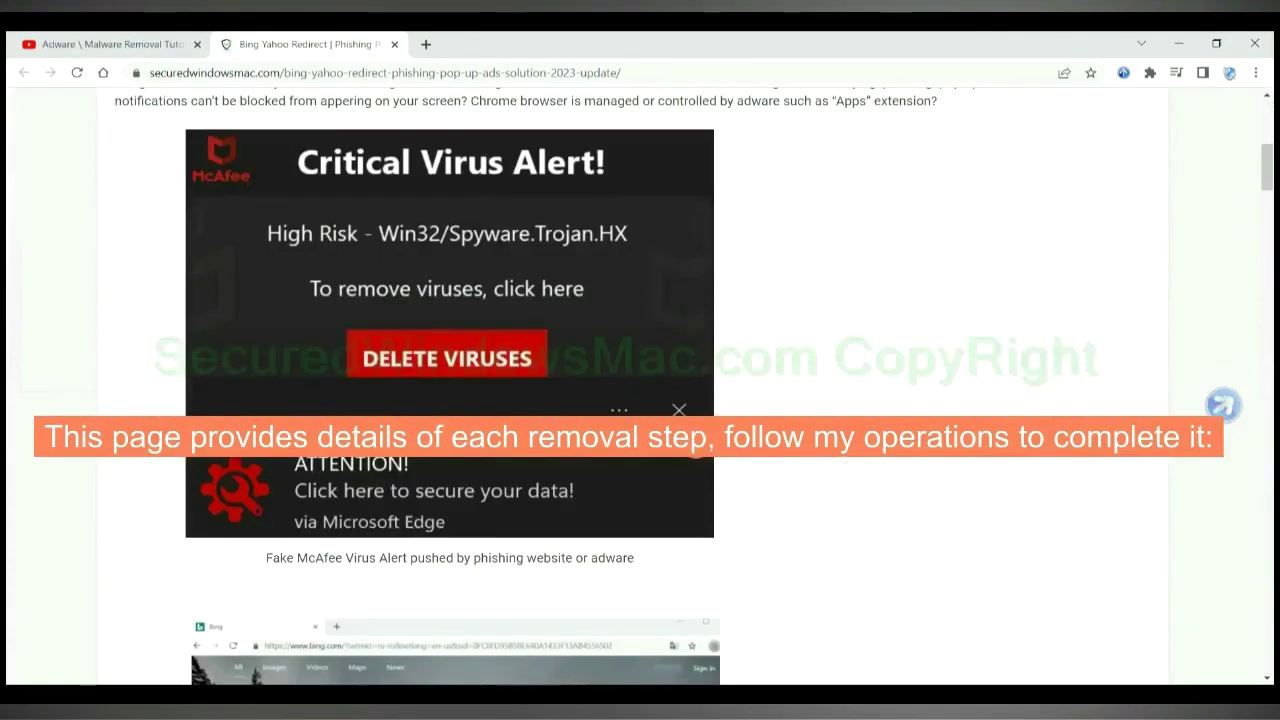
{"action": "scroll", "coordinate": [907, 300], "scroll_direction": "down", "scroll_amount": 4}
{"action": "scroll", "coordinate": [697, 448], "scroll_direction": "down", "scroll_amount": 5}
{"action": "scroll", "coordinate": [697, 448], "scroll_direction": "down", "scroll_amount": 2}
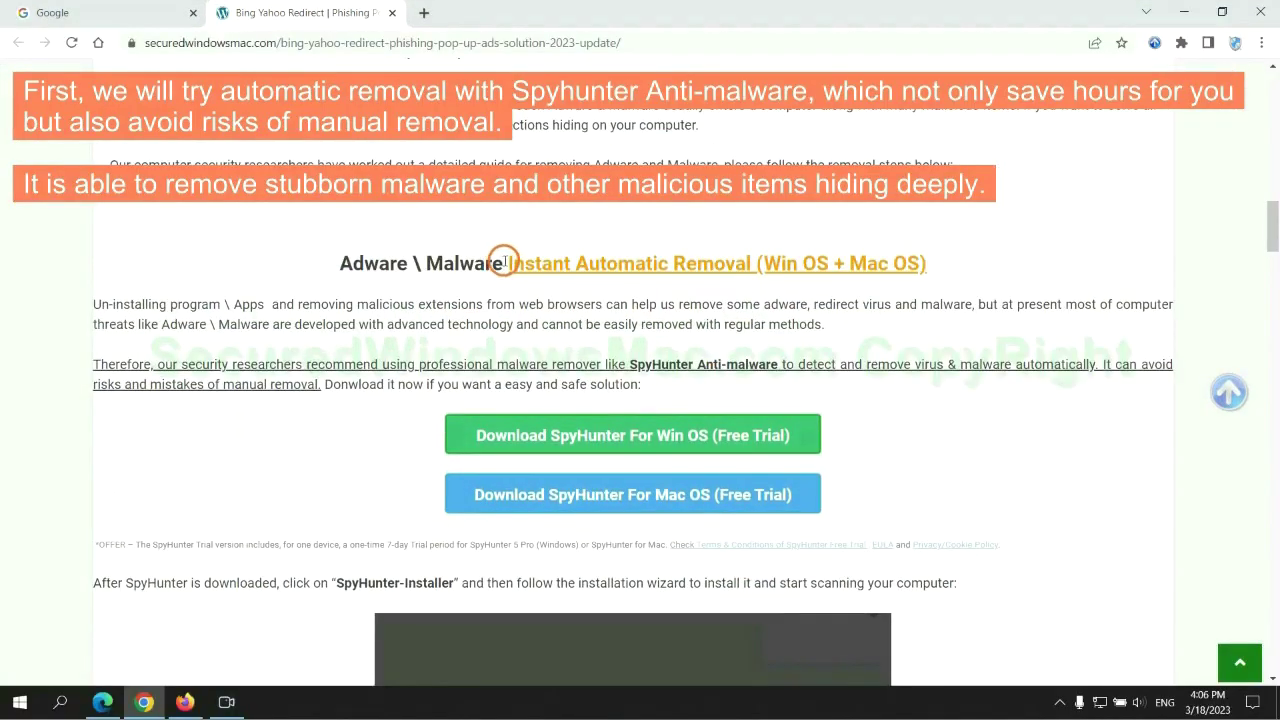
{"action": "left_click_drag", "start_coordinate": [507, 263], "coordinate": [748, 263]}
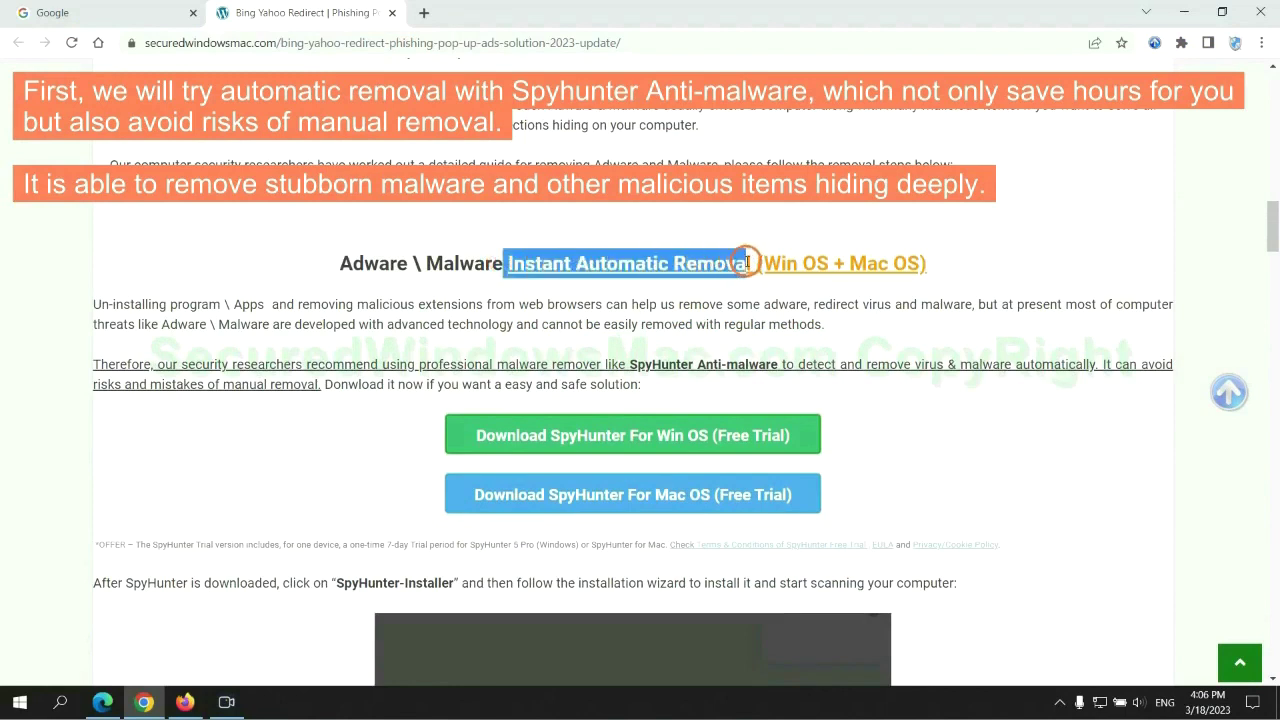
{"action": "left_click", "coordinate": [638, 224]}
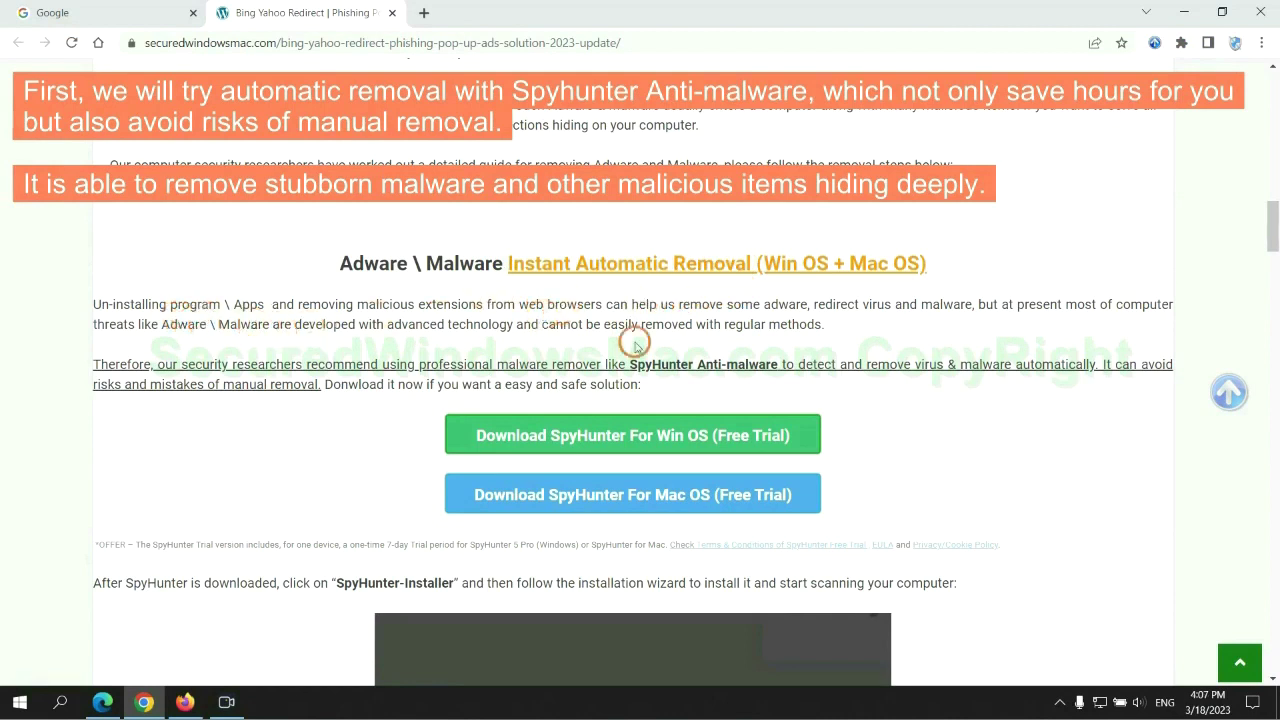
- Download the SpyHunter for Windows free-trial installer and keep it despite Chrome's warning
{"action": "scroll", "coordinate": [636, 360], "scroll_direction": "down", "scroll_amount": 1}
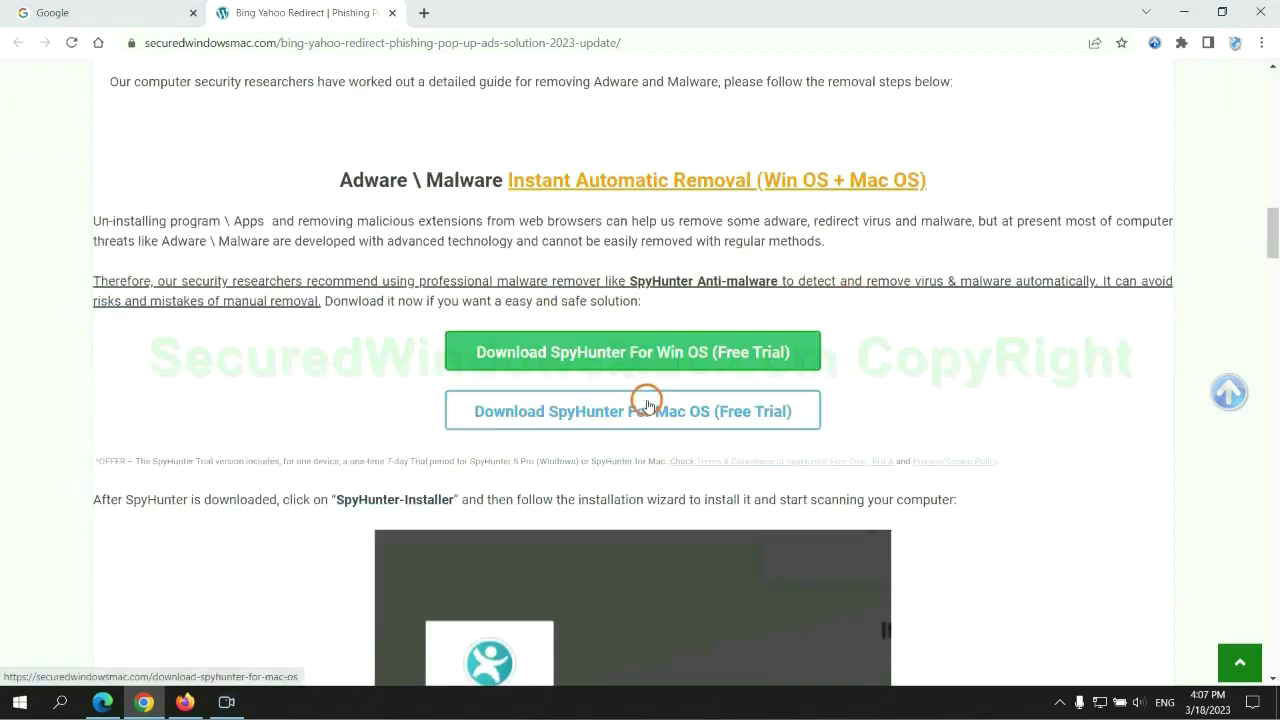
{"action": "scroll", "coordinate": [647, 402], "scroll_direction": "down", "scroll_amount": 1}
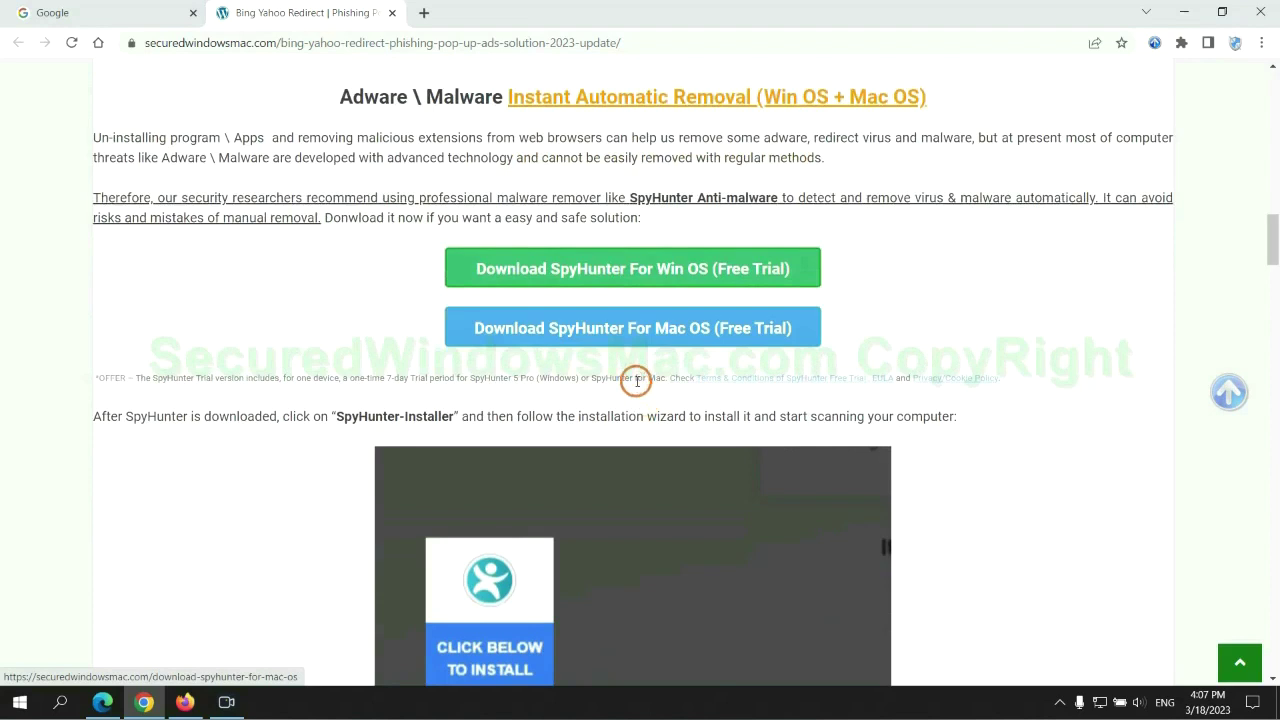
{"action": "scroll", "coordinate": [634, 380], "scroll_direction": "down", "scroll_amount": 1}
{"action": "left_click", "coordinate": [647, 192]}
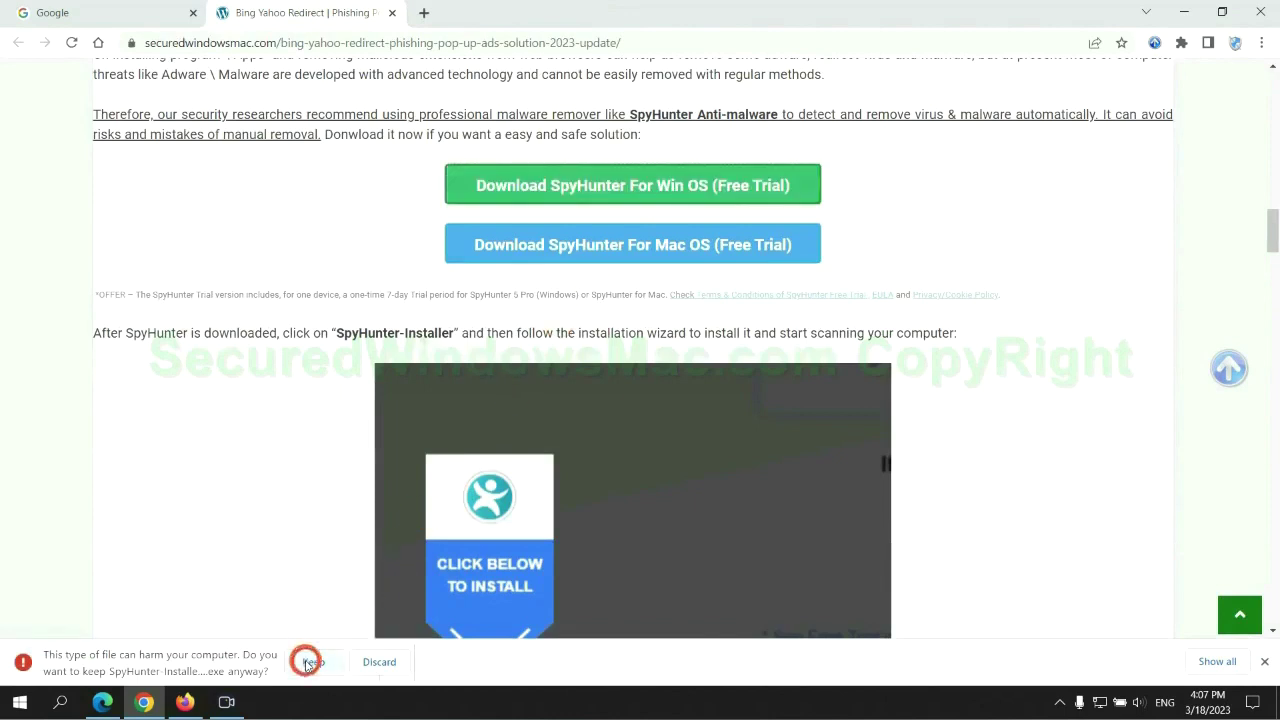
{"action": "left_click", "coordinate": [312, 662]}
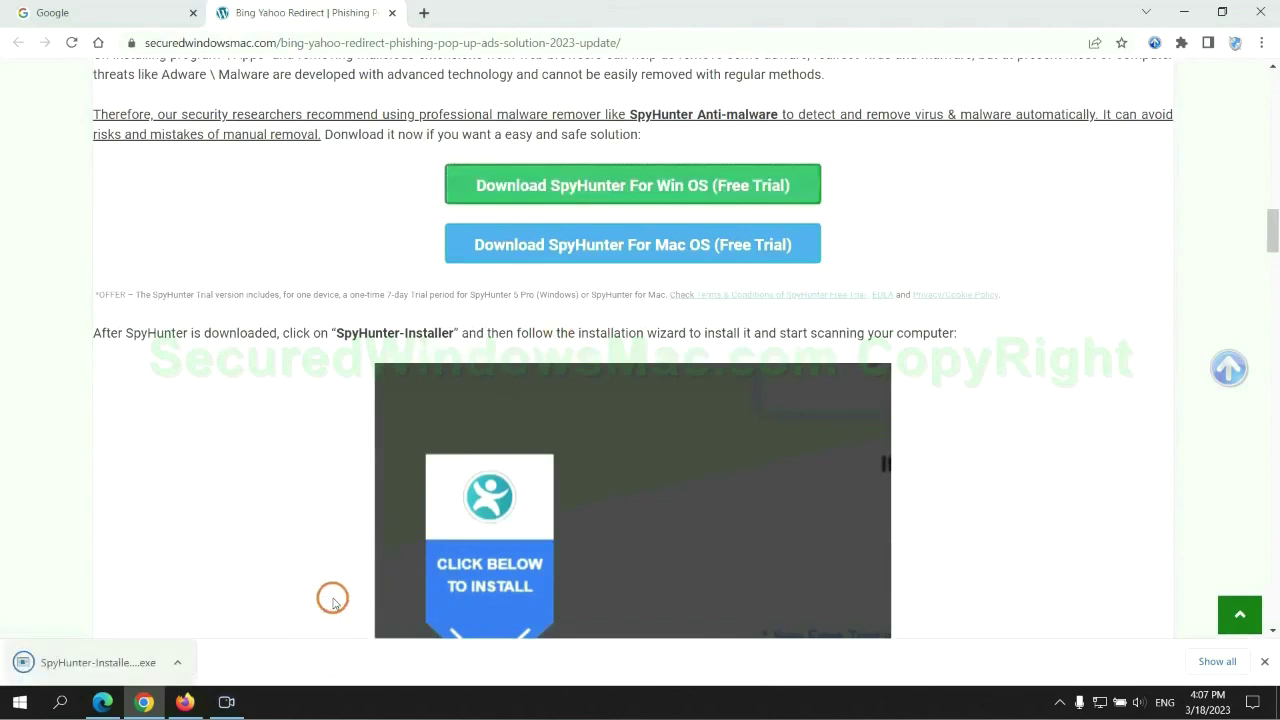
- Launch the SpyHunter installer, continue, and accept the EULA and Privacy Policy to install
{"action": "left_click", "coordinate": [122, 665]}
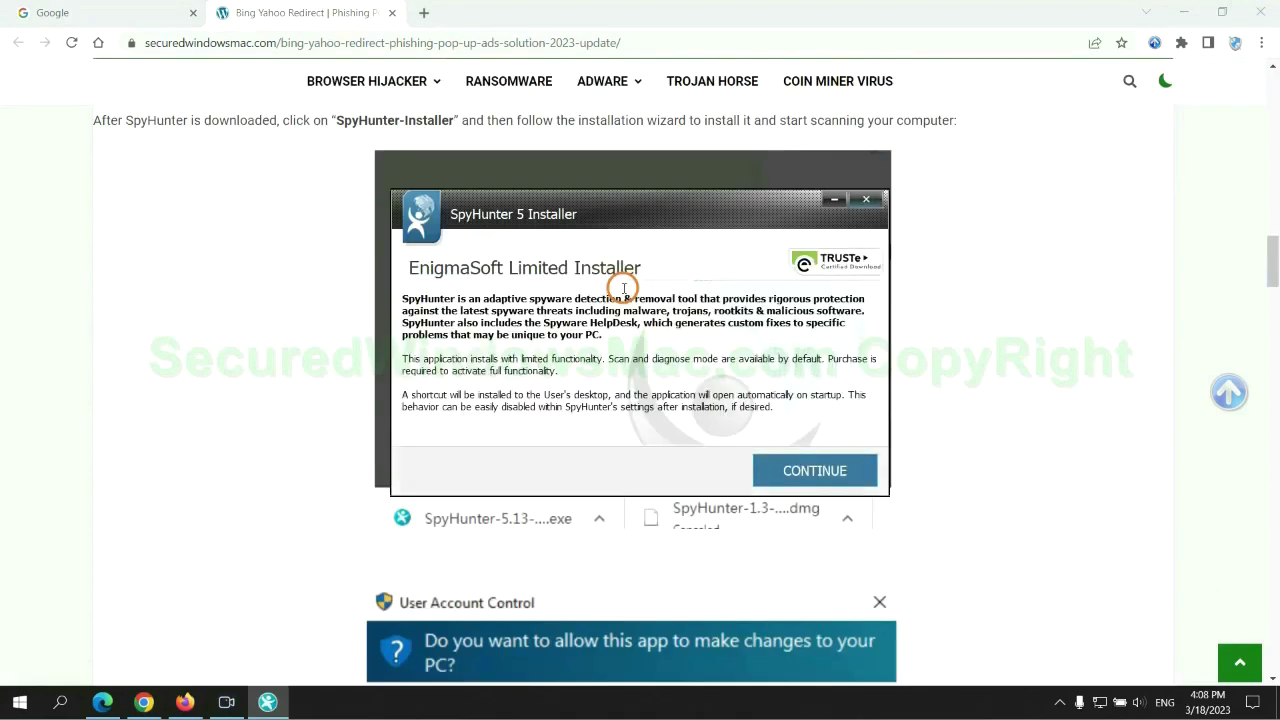
{"action": "left_click", "coordinate": [843, 470]}
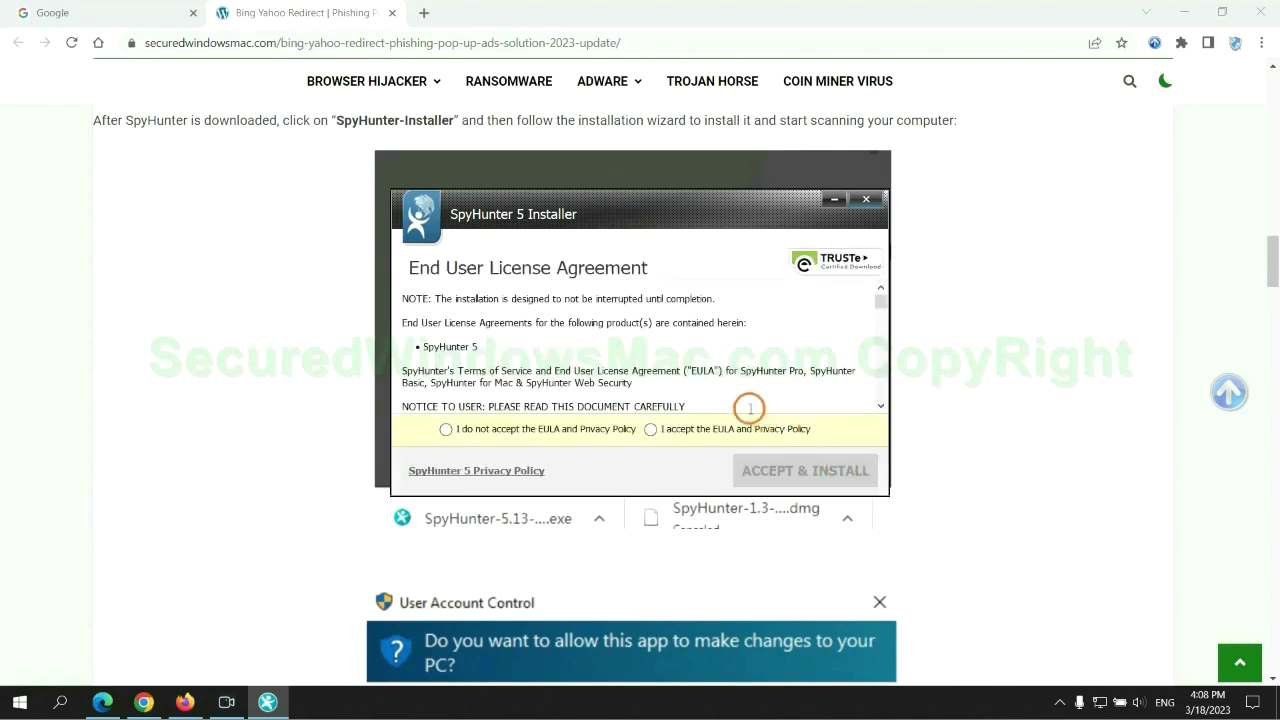
{"action": "left_click", "coordinate": [649, 429]}
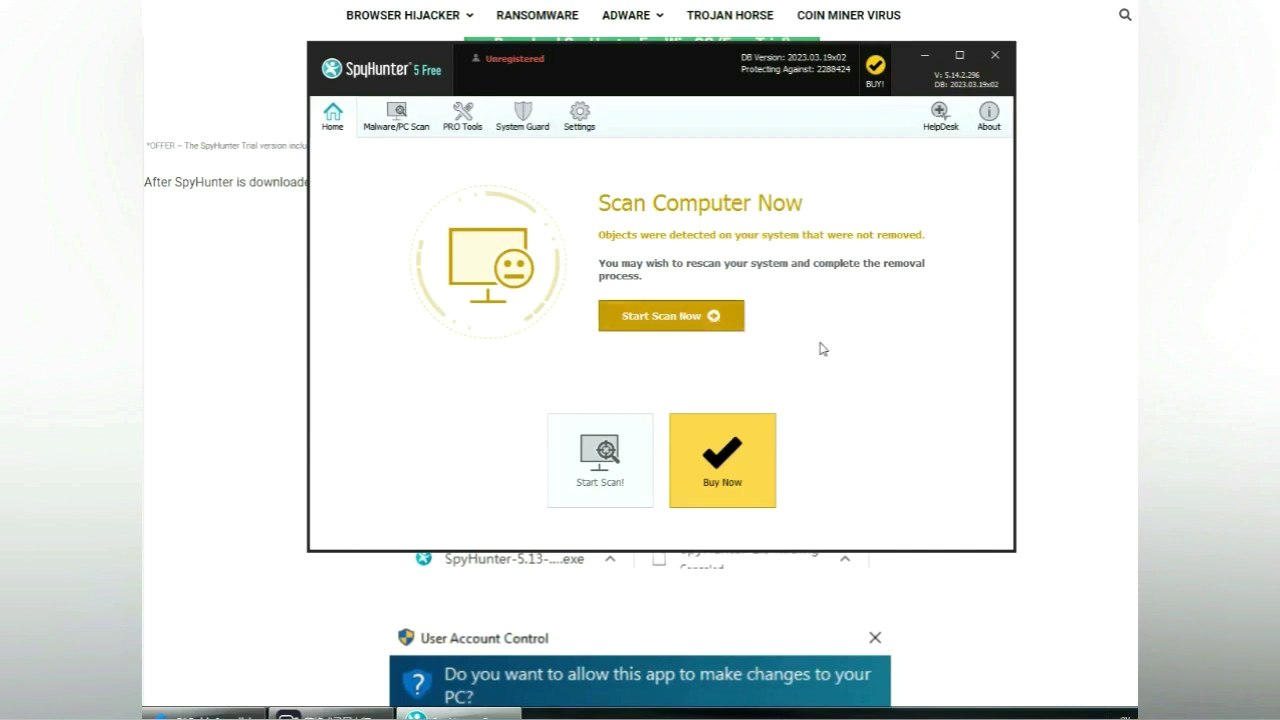
- Run a SpyHunter scan, proceed to remove the 703 issues, and choose FREE Trial (7-Days)
{"action": "left_click", "coordinate": [671, 315]}
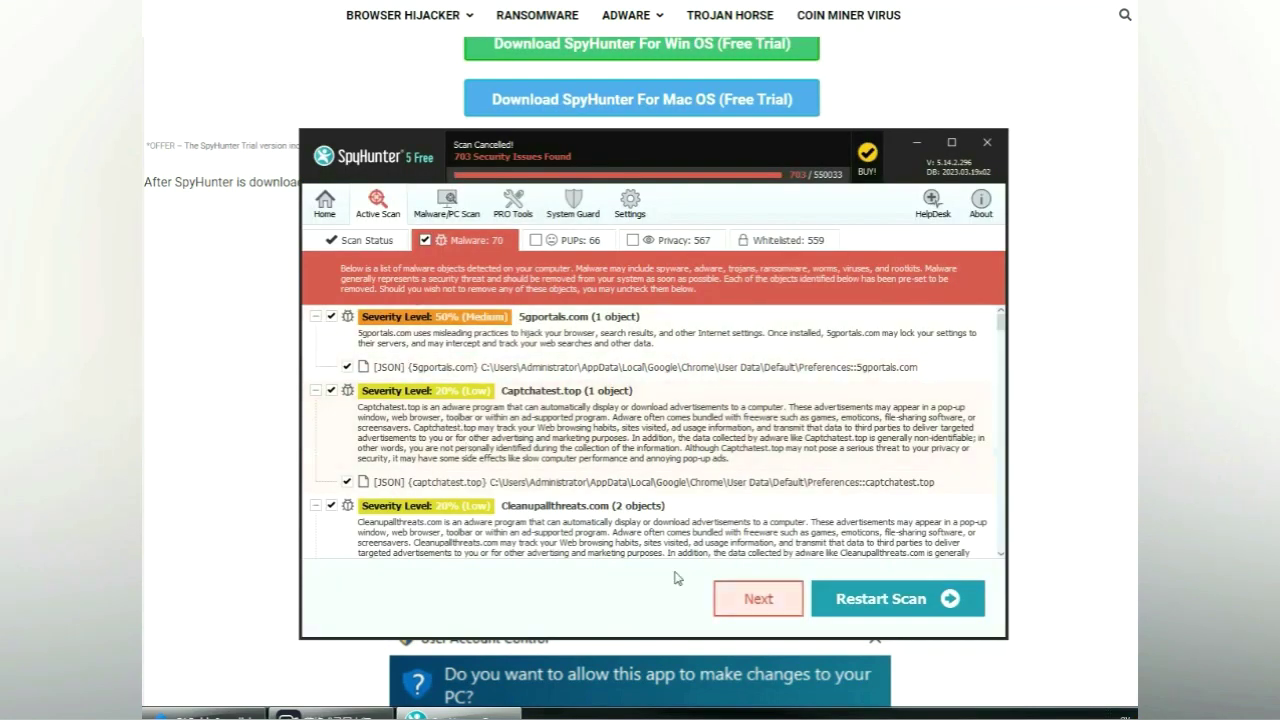
{"action": "left_click", "coordinate": [783, 603]}
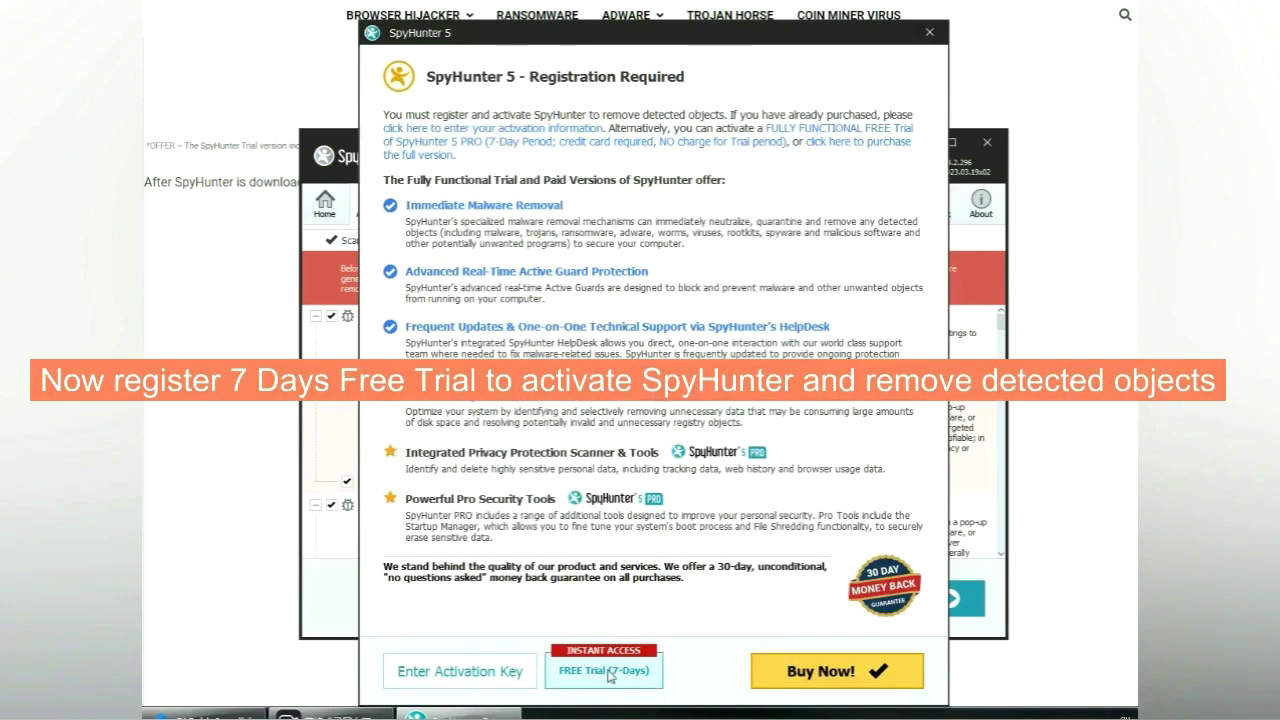
{"action": "left_click", "coordinate": [609, 673]}
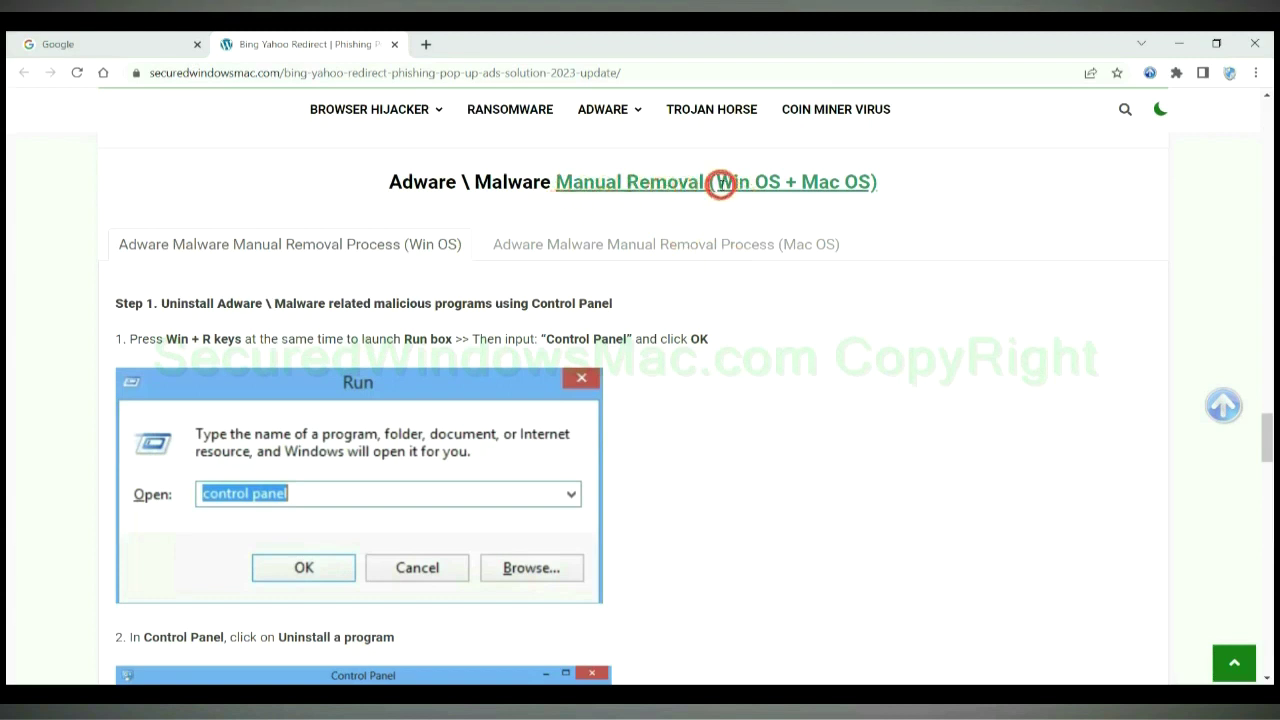
{"action": "left_click_drag", "start_coordinate": [716, 182], "coordinate": [780, 182]}
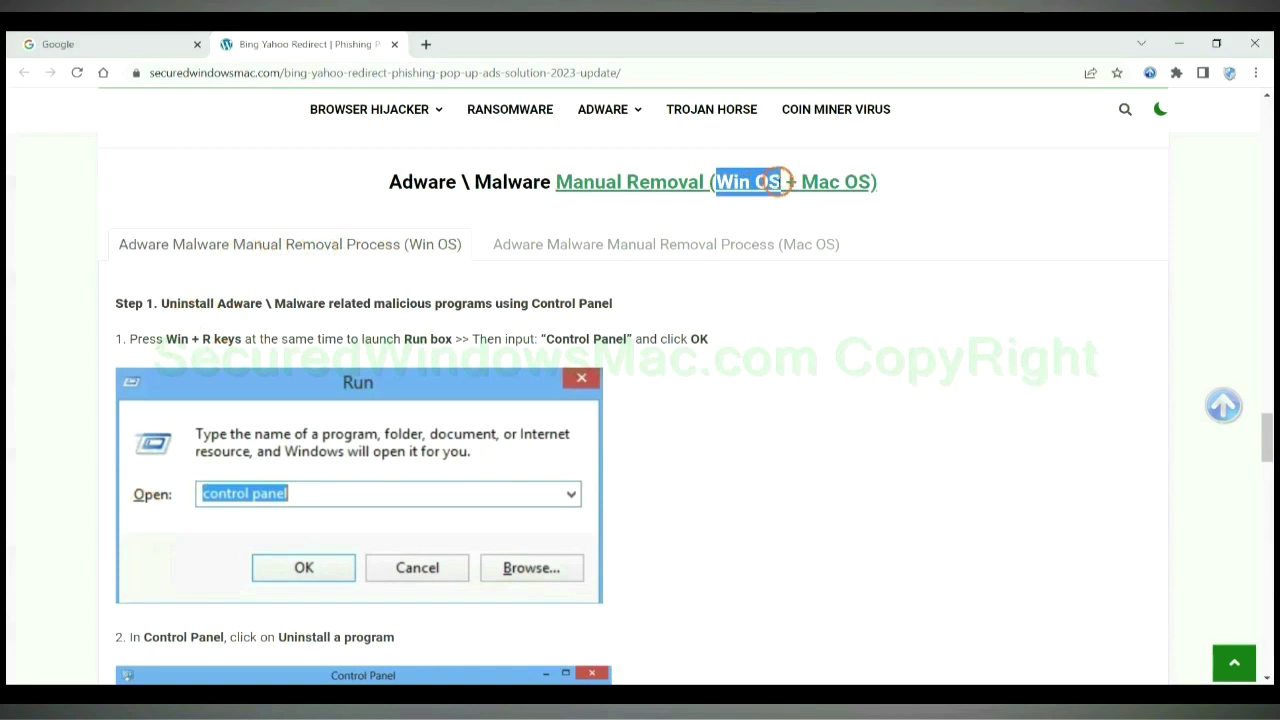
{"action": "left_click_drag", "start_coordinate": [801, 182], "coordinate": [872, 182]}
{"action": "left_click", "coordinate": [656, 242]}
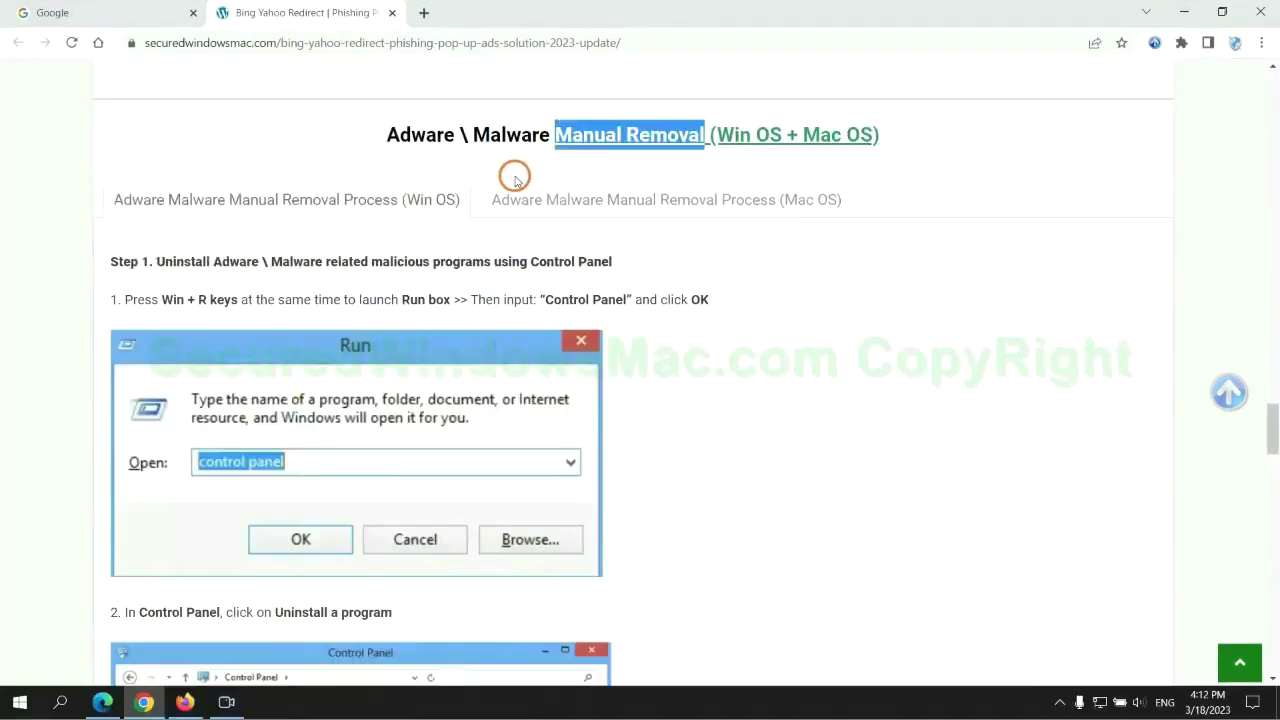
{"action": "scroll", "coordinate": [478, 350], "scroll_direction": "up", "scroll_amount": 3}
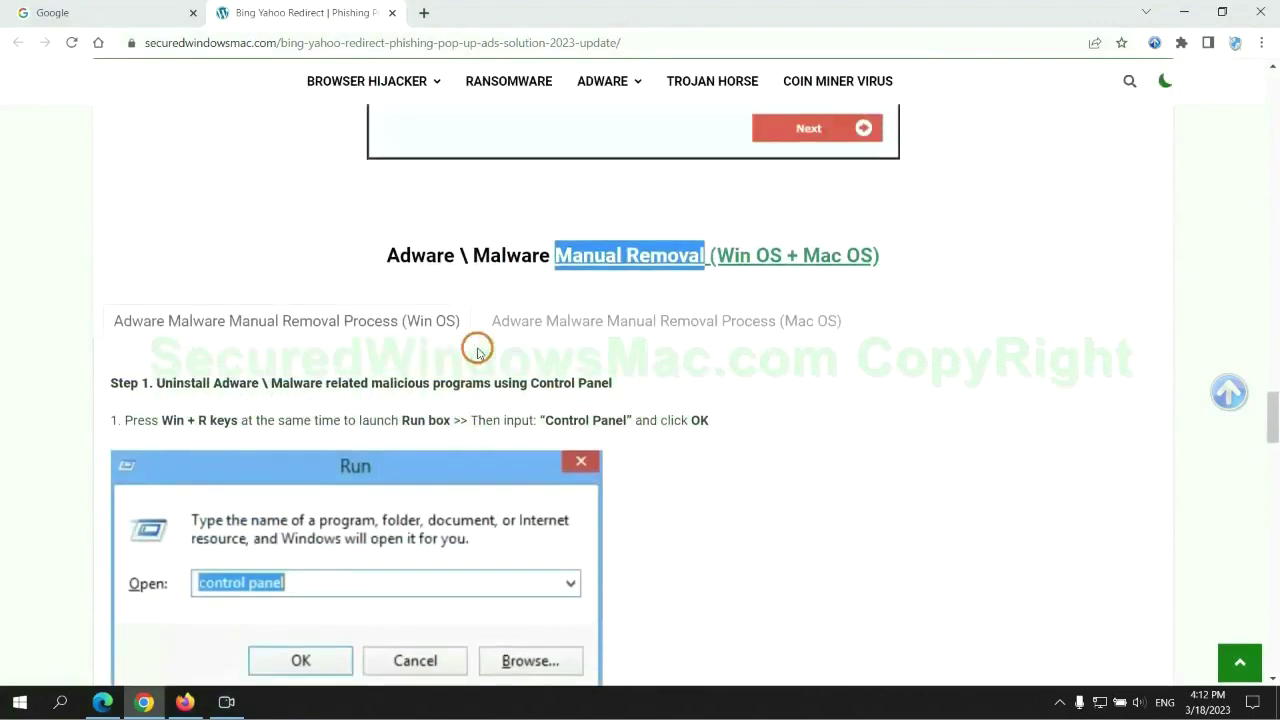
{"action": "scroll", "coordinate": [400, 331], "scroll_direction": "down", "scroll_amount": 2}
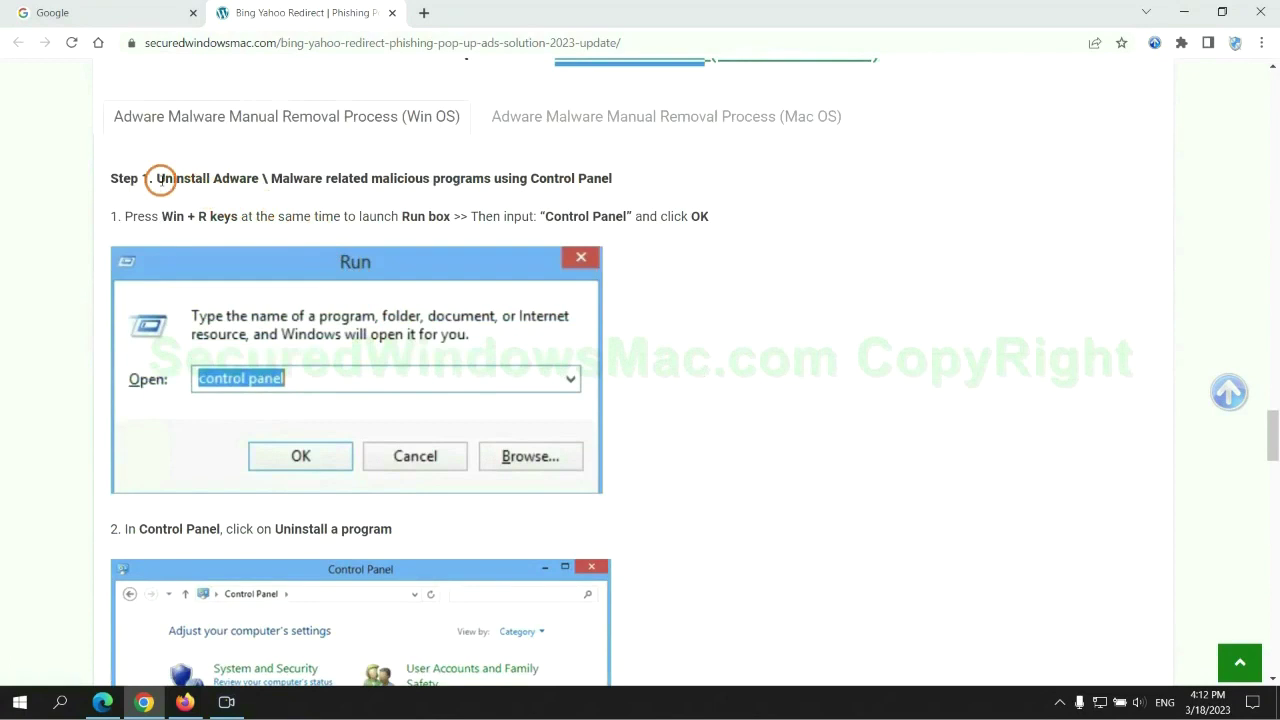
{"action": "left_click_drag", "start_coordinate": [184, 184], "coordinate": [490, 183]}
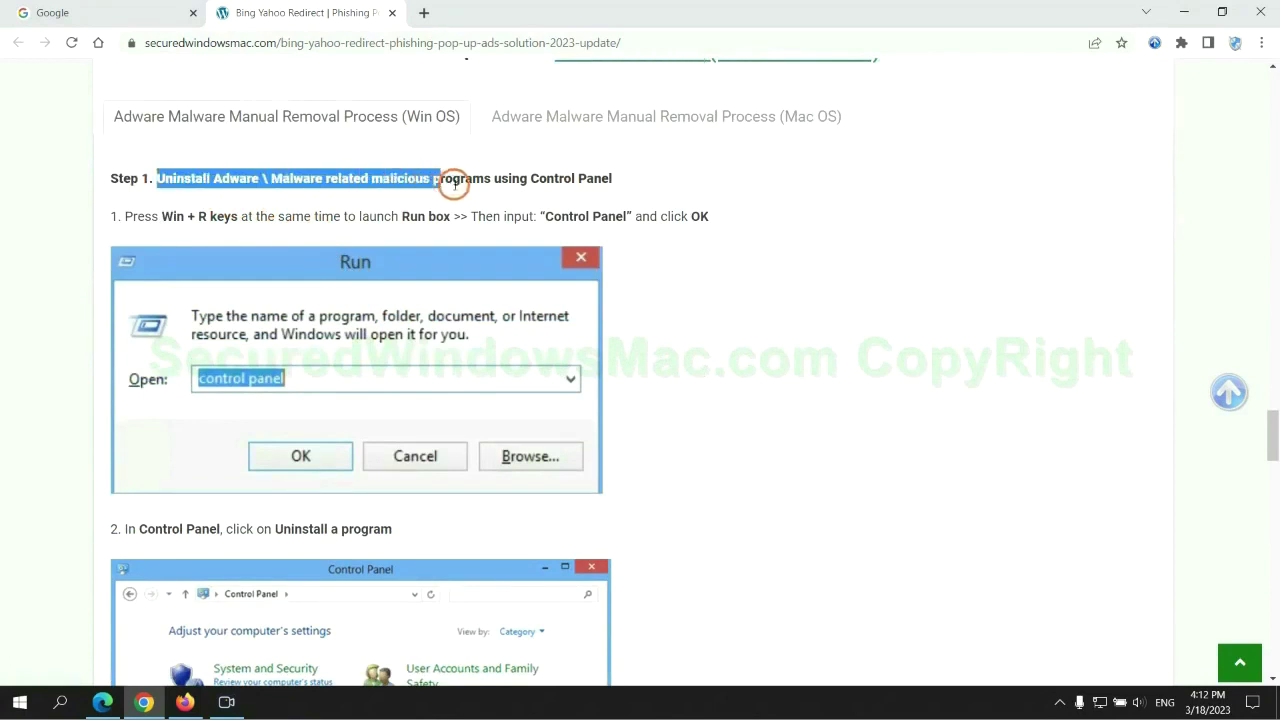
{"action": "left_click", "coordinate": [851, 261]}
{"action": "scroll", "coordinate": [797, 261], "scroll_direction": "down", "scroll_amount": 2}
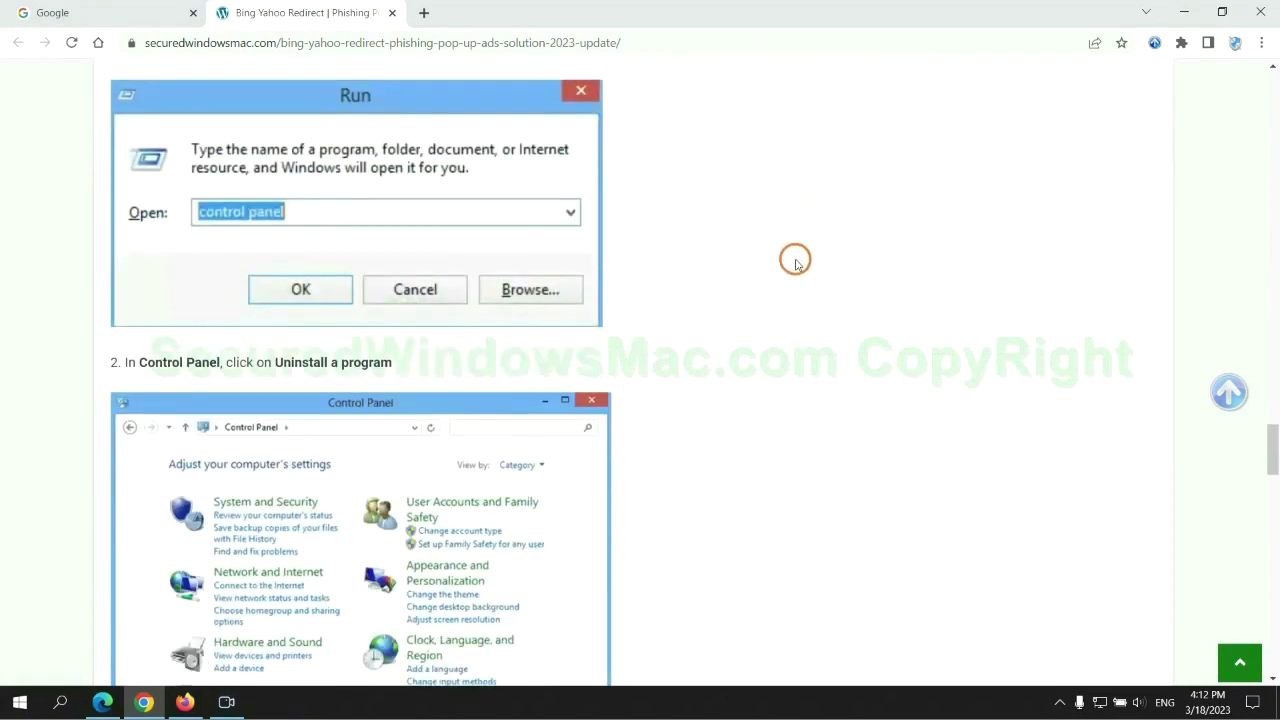
{"action": "key", "text": "super+r"}
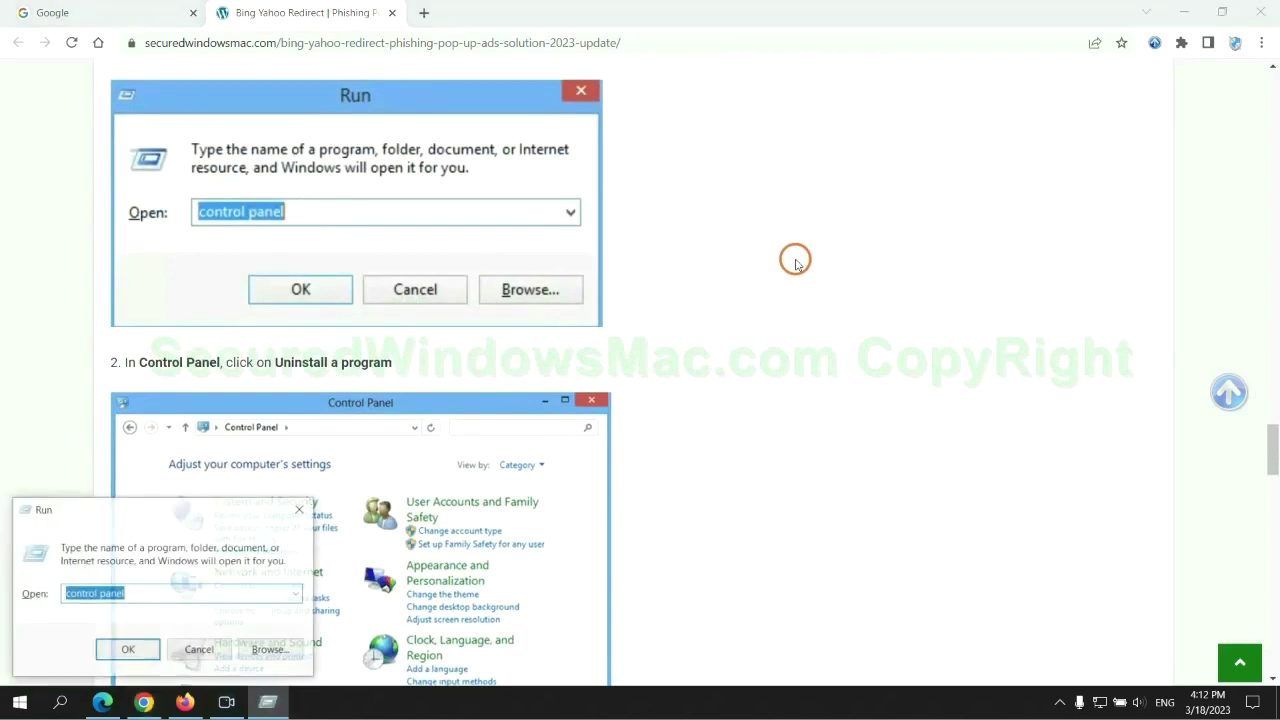
{"action": "type", "text": "cont"}
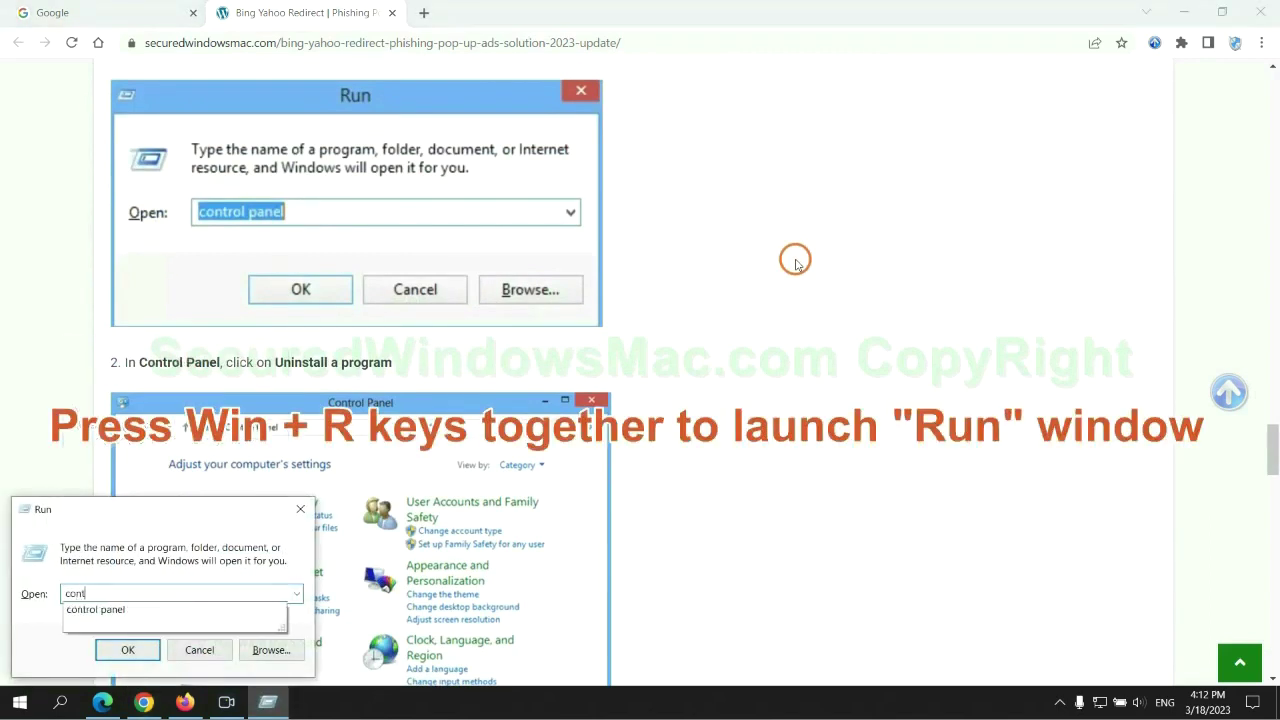
{"action": "type", "text": "rol p"}
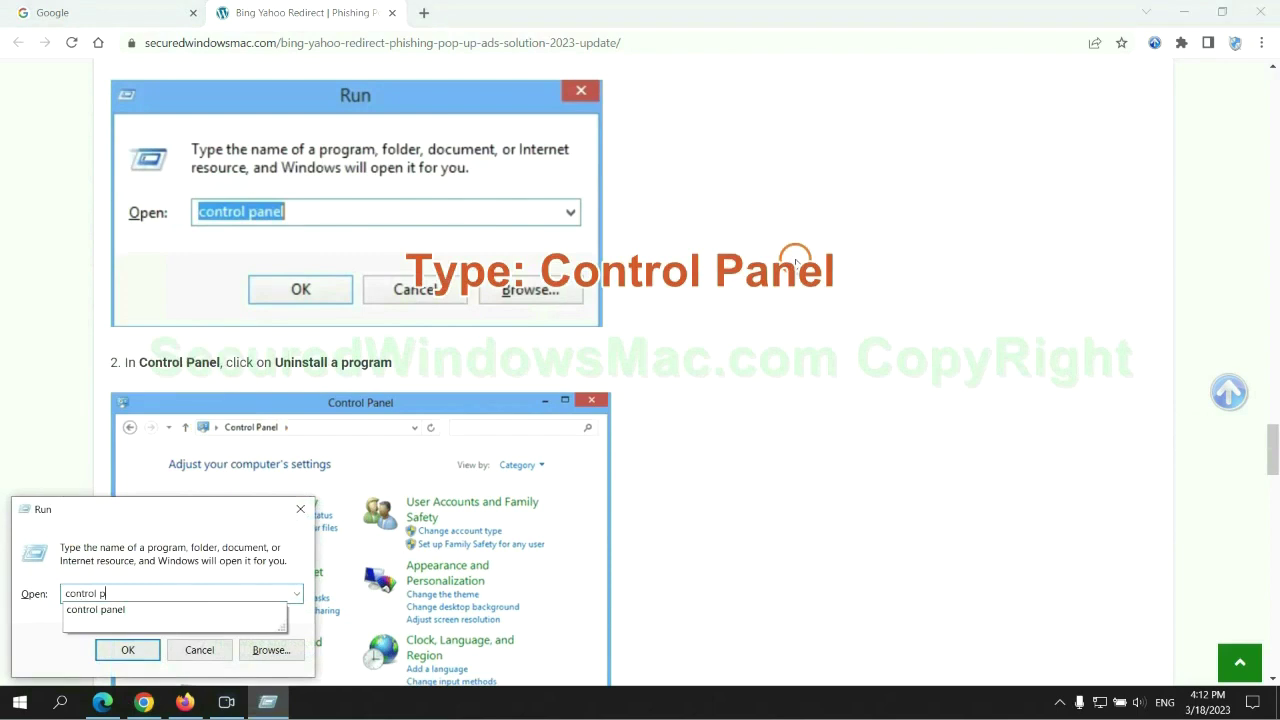
{"action": "type", "text": "l"}
{"action": "key", "text": "Return"}
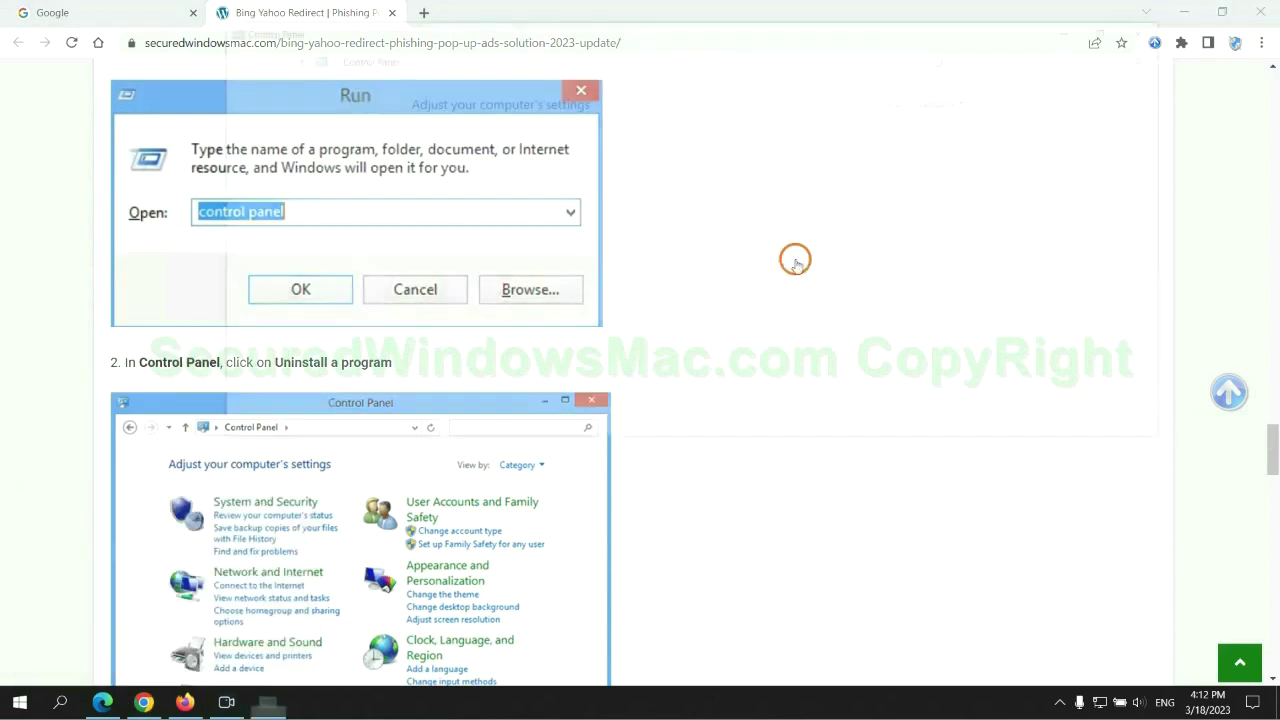
{"action": "left_click", "coordinate": [505, 352]}
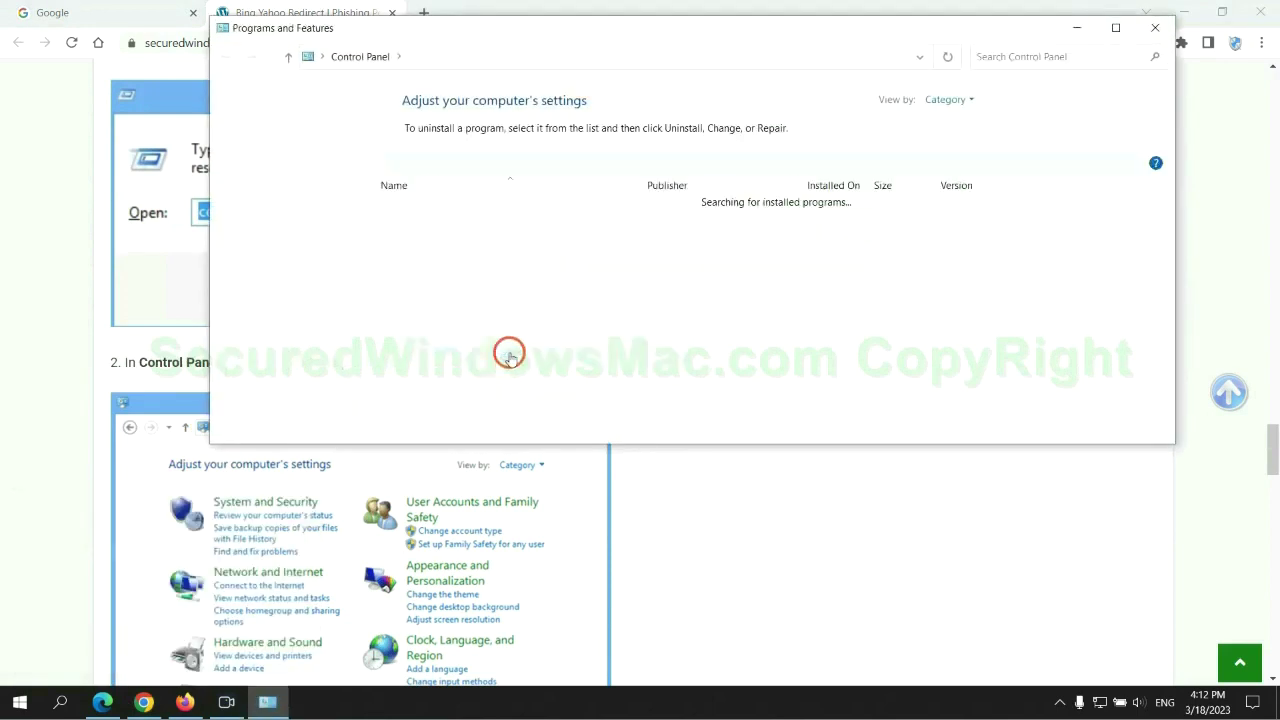
{"action": "left_click", "coordinate": [412, 234]}
{"action": "right_click", "coordinate": [442, 242]}
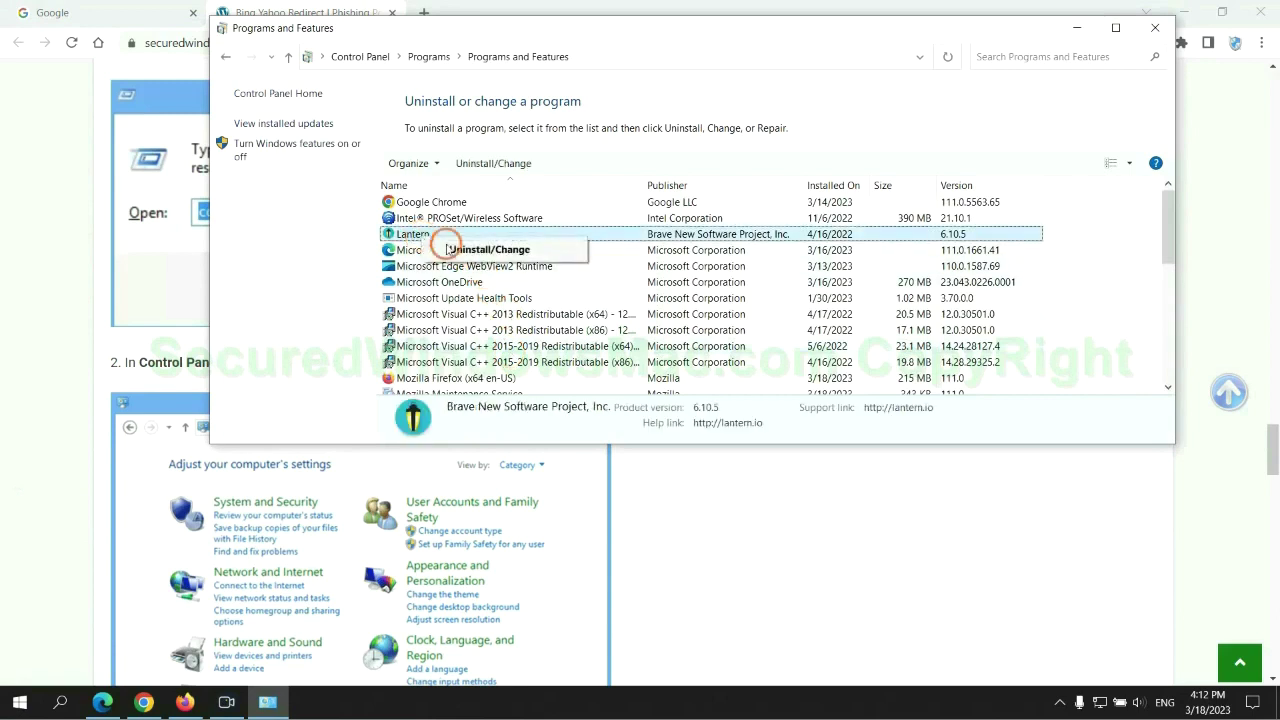
- Close the installed programs window and scroll to Step 2, highlighting 'malicious extension'
{"action": "left_click", "coordinate": [1155, 30]}
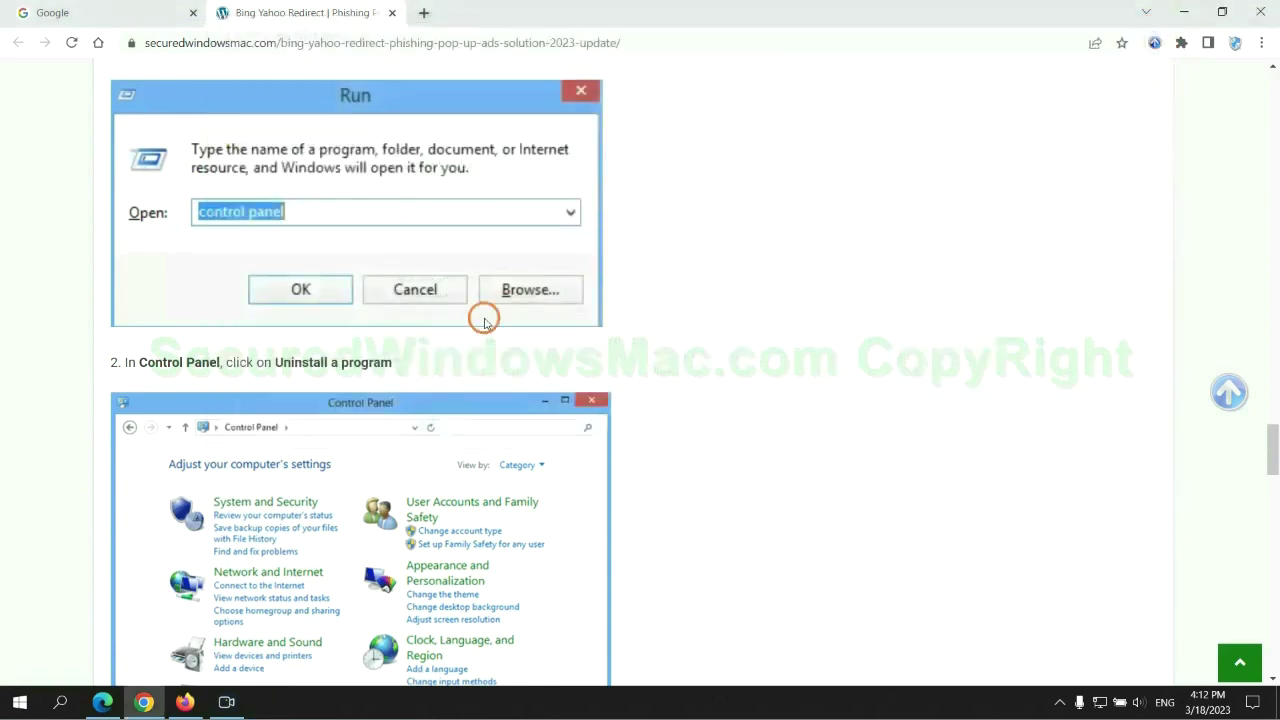
{"action": "scroll", "coordinate": [376, 428], "scroll_direction": "down", "scroll_amount": 5}
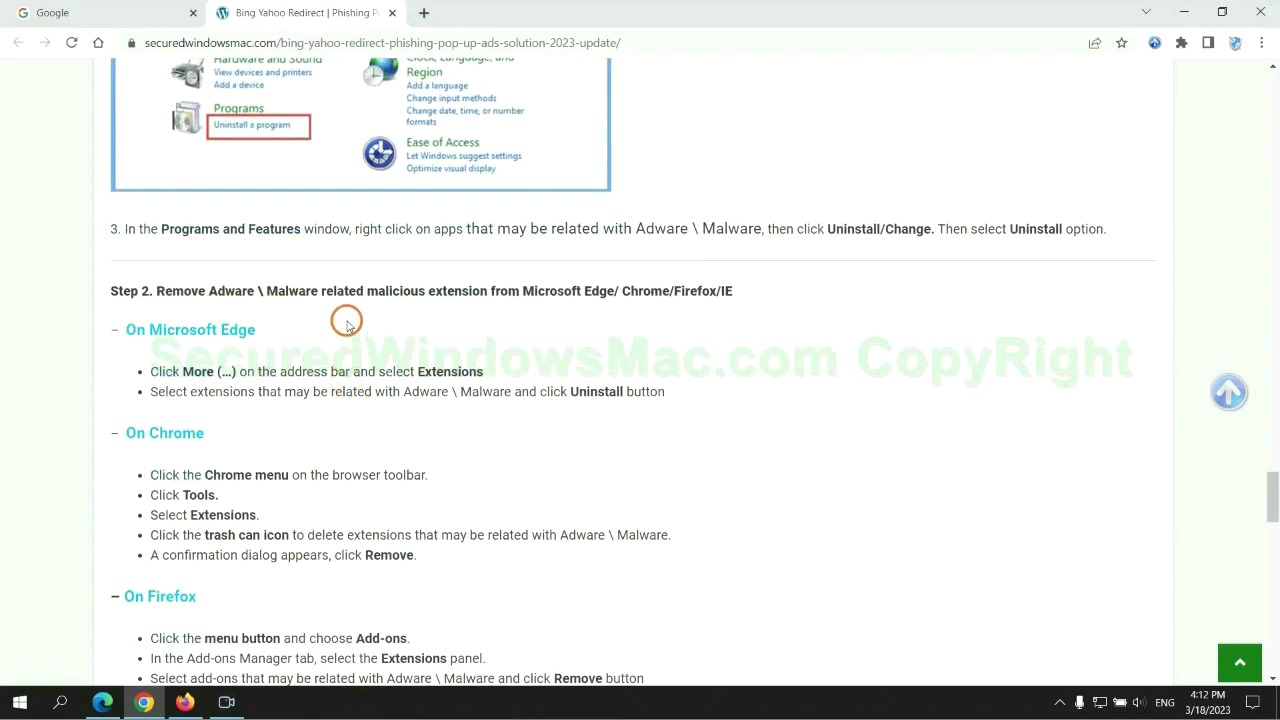
{"action": "left_click_drag", "start_coordinate": [362, 295], "coordinate": [508, 296]}
{"action": "left_click", "coordinate": [512, 316]}
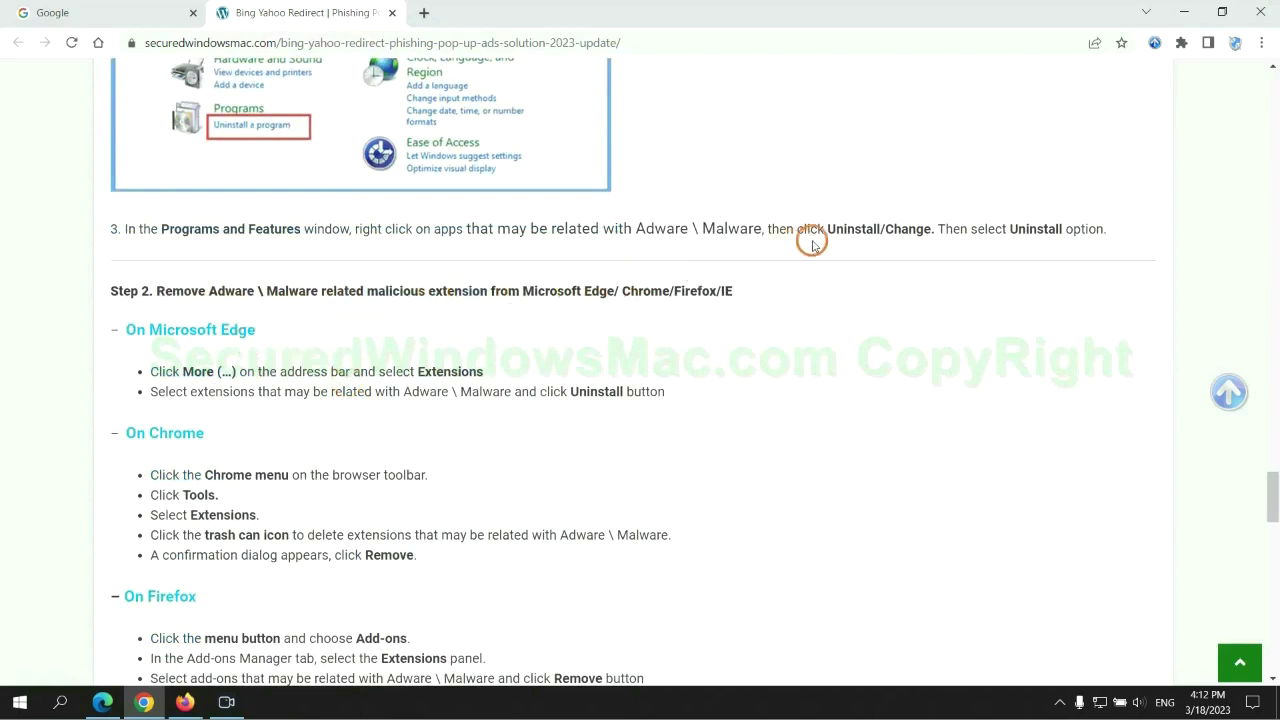
- Remove the McAfee WebAdvisor extension from Microsoft Edge and close the Extensions page
{"action": "left_click", "coordinate": [105, 700]}
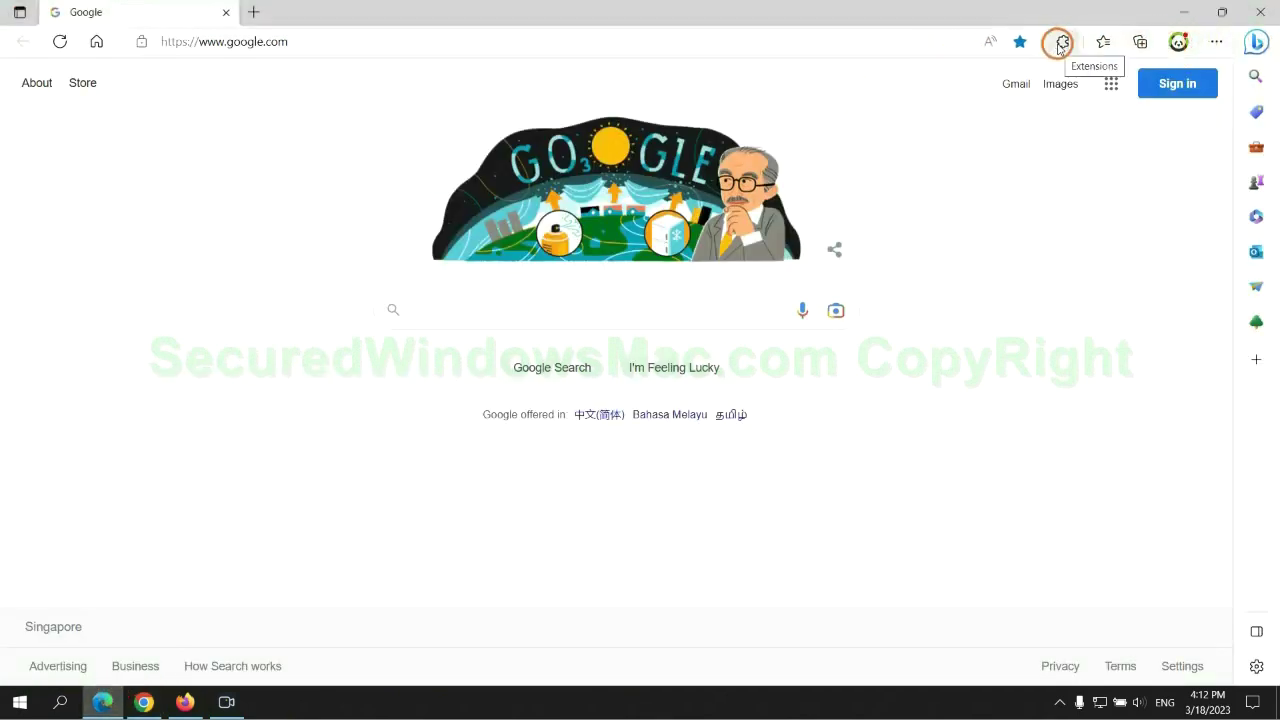
{"action": "left_click", "coordinate": [1061, 45]}
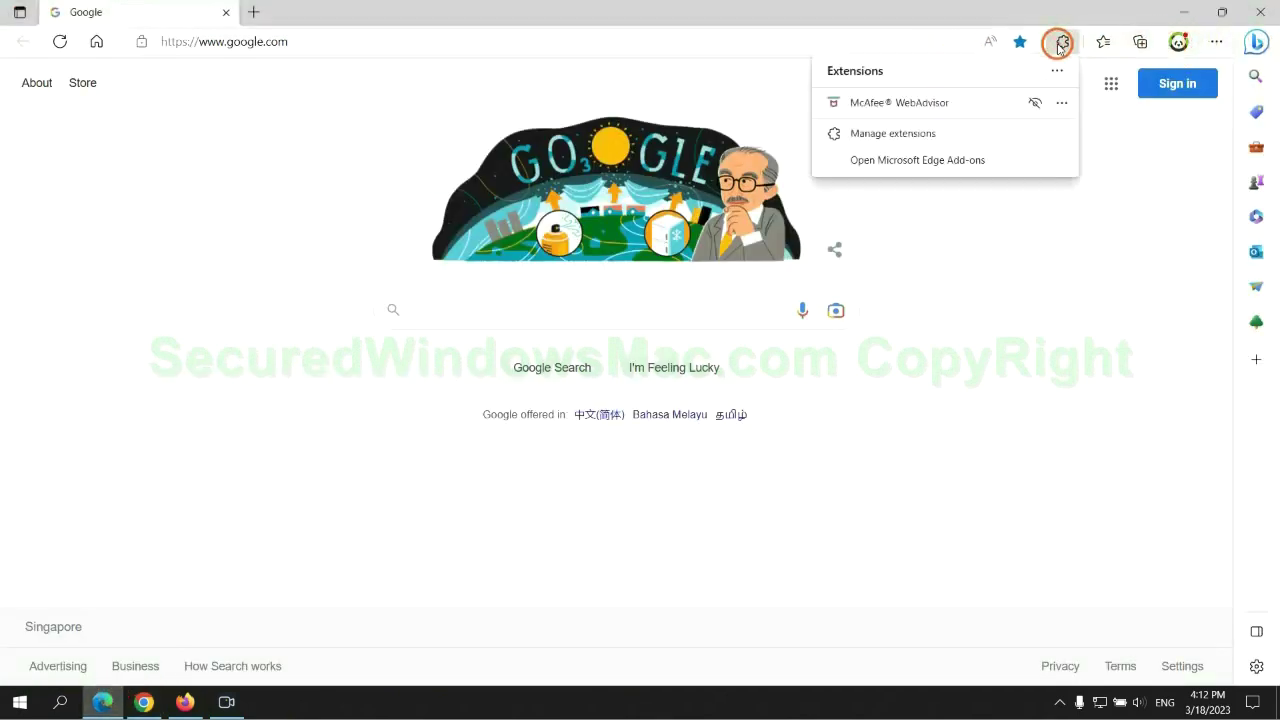
{"action": "left_click", "coordinate": [887, 132]}
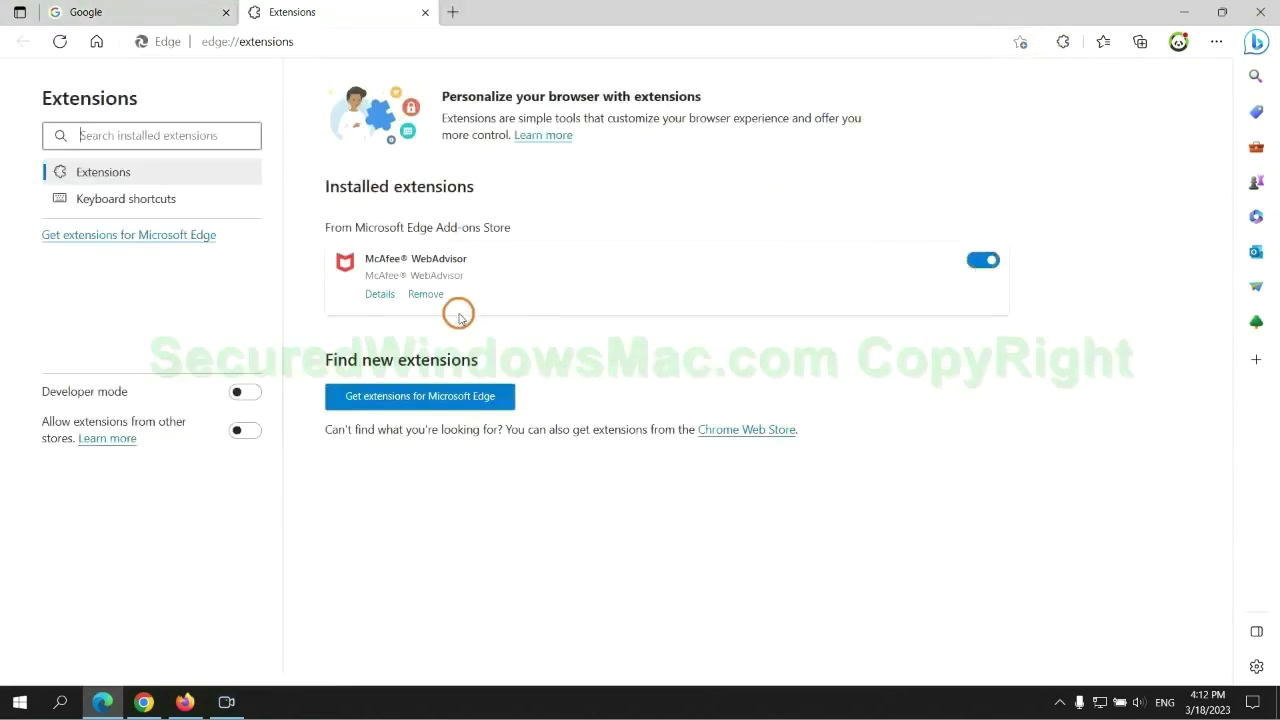
{"action": "left_click", "coordinate": [426, 295]}
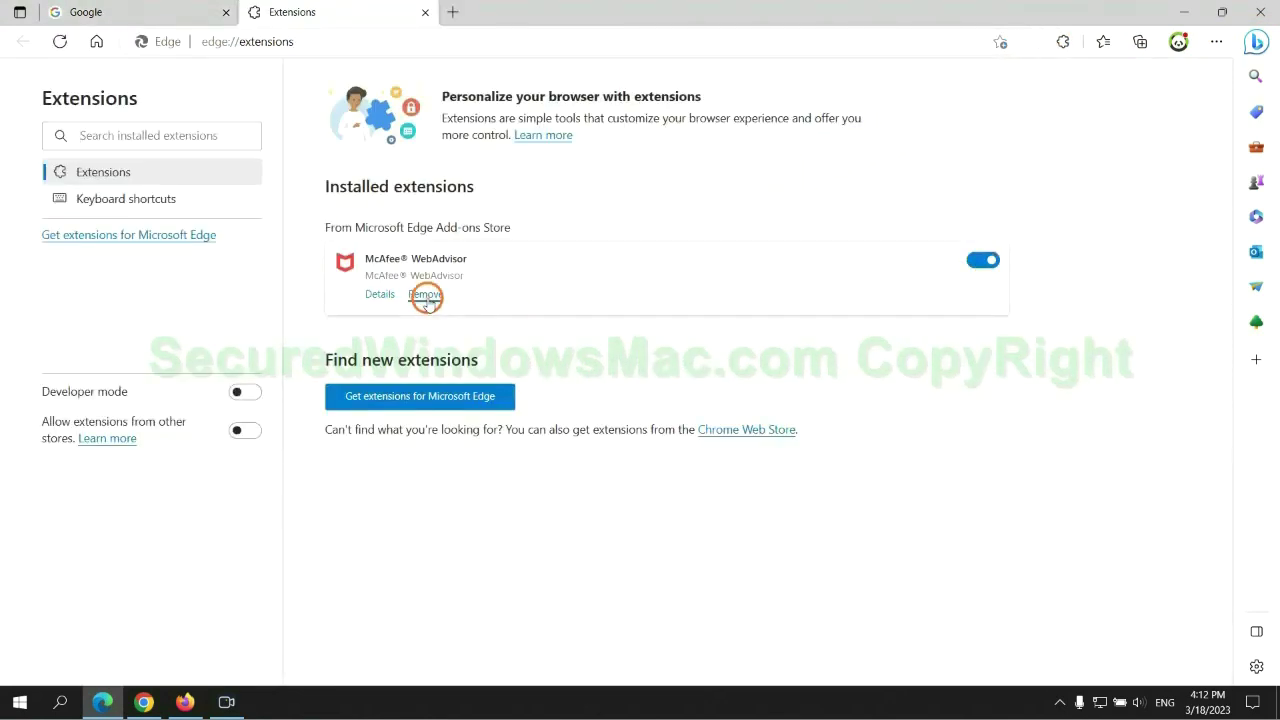
{"action": "left_click", "coordinate": [921, 158]}
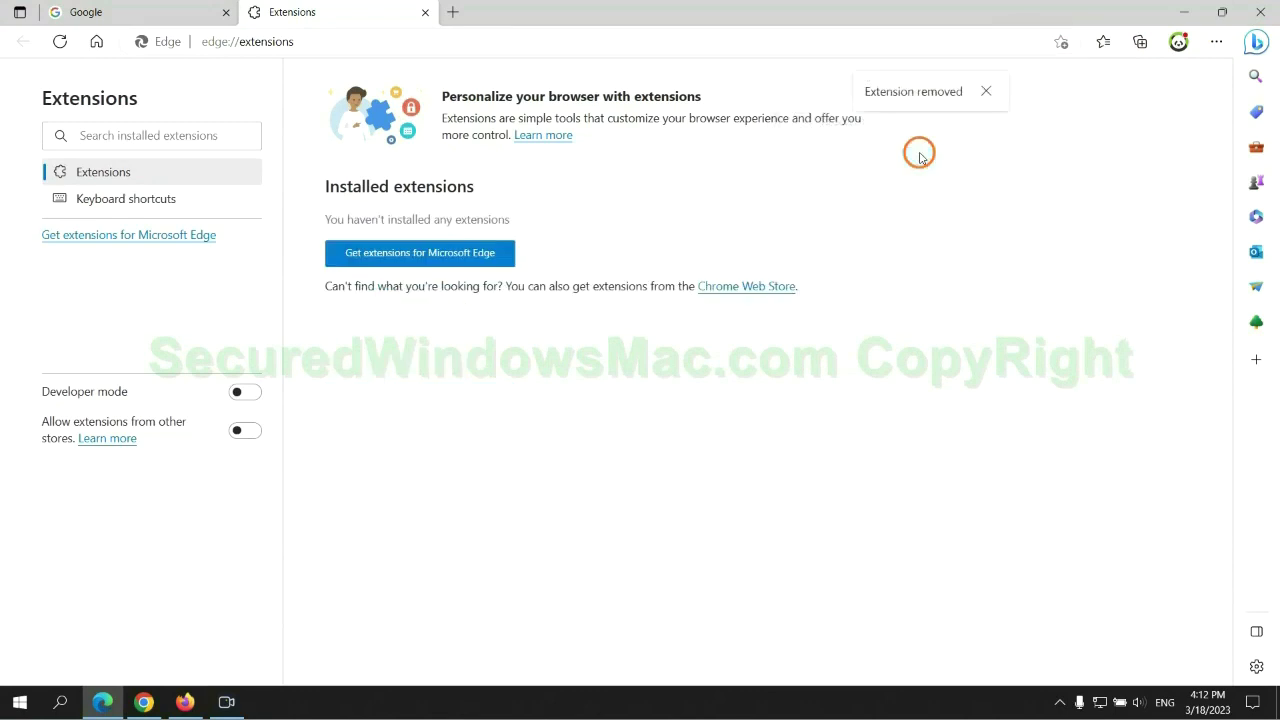
{"action": "left_click", "coordinate": [425, 13]}
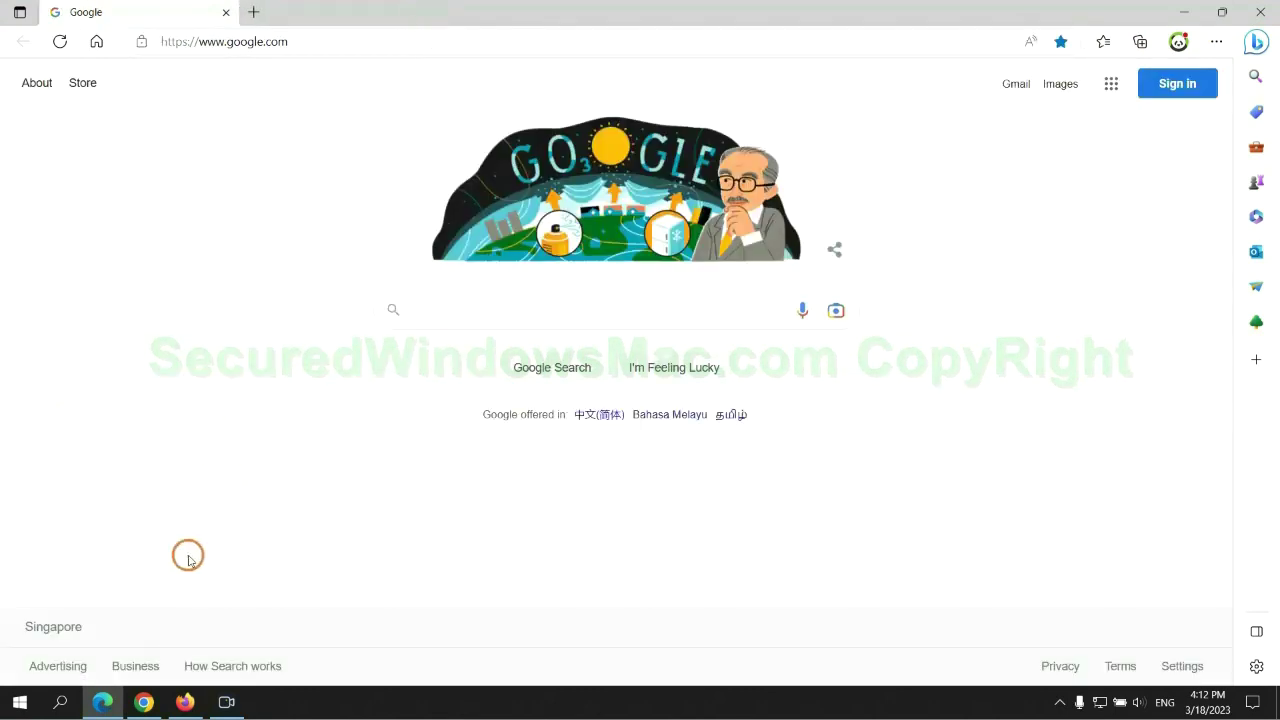
- Back in Chrome, remove the Ecosia search engine extension from the extensions page
{"action": "left_click", "coordinate": [157, 708]}
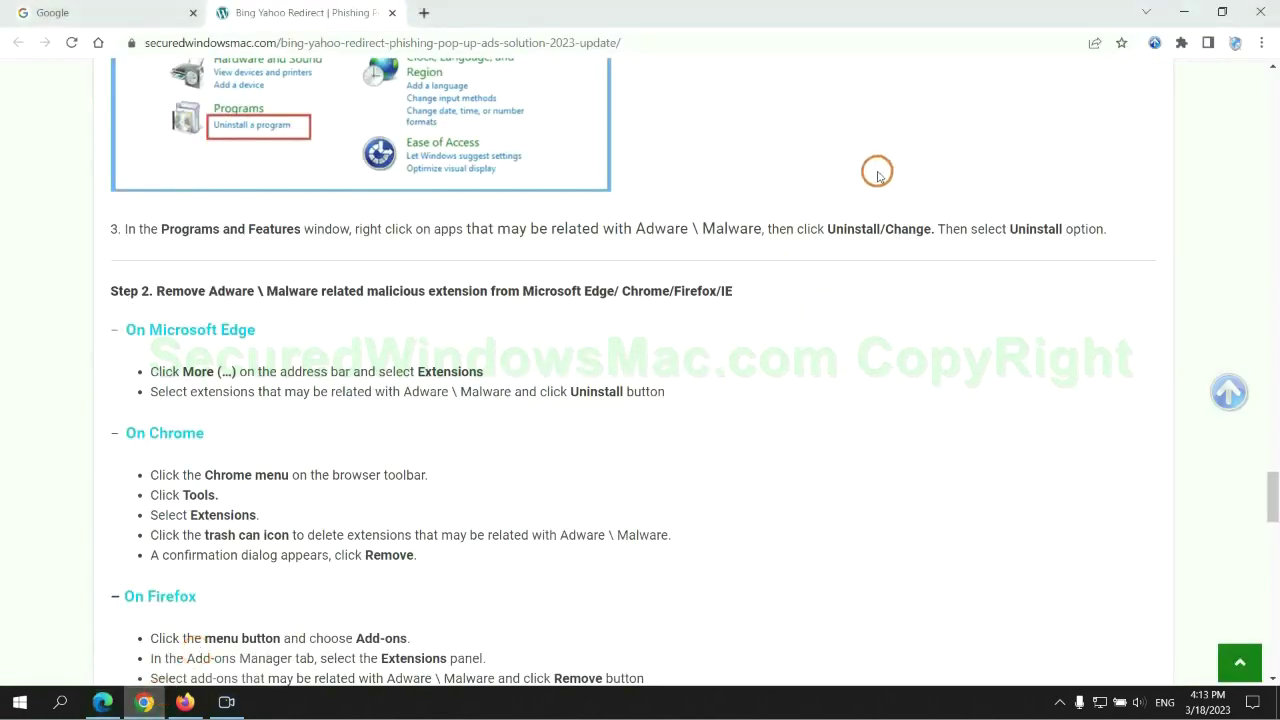
{"action": "left_click", "coordinate": [1181, 42]}
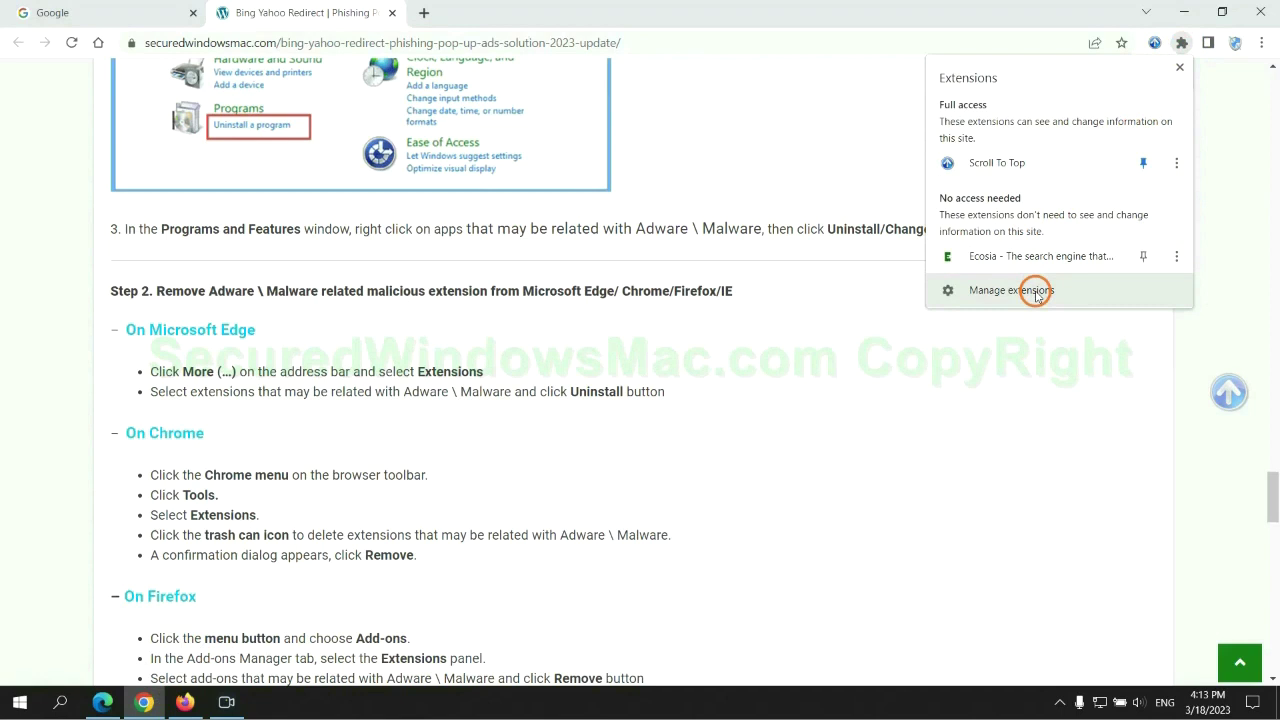
{"action": "left_click", "coordinate": [1041, 292]}
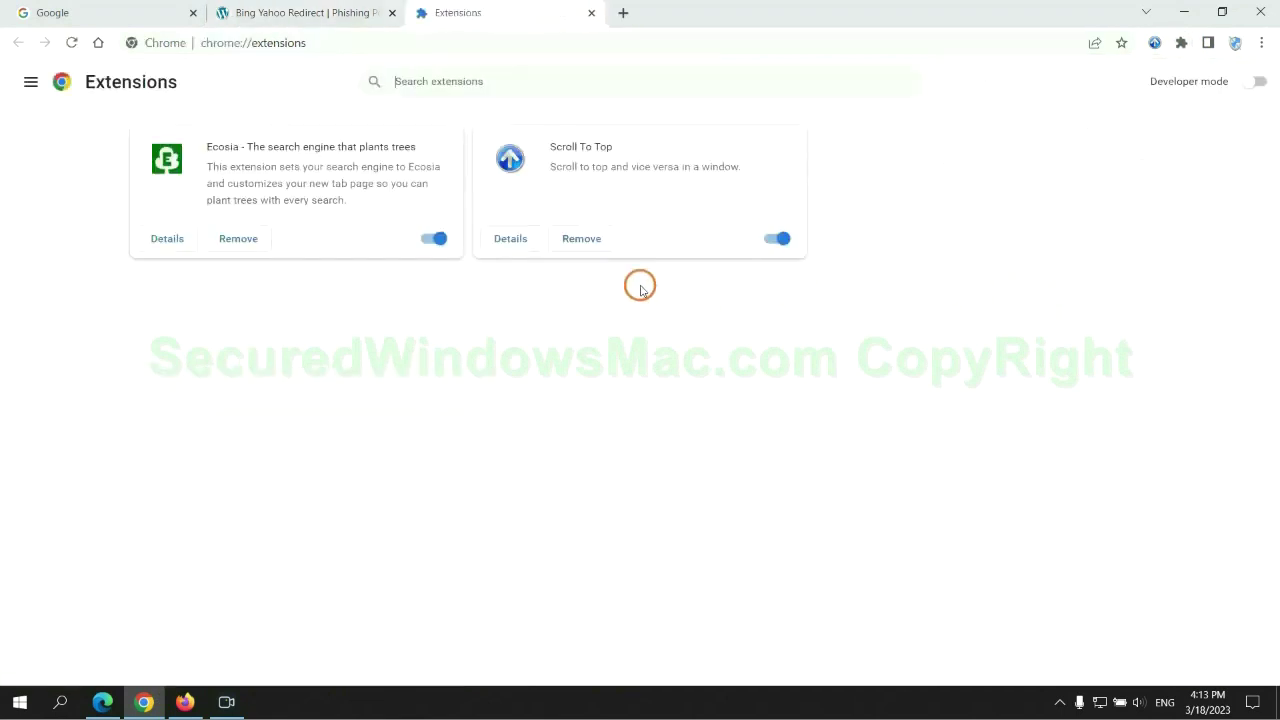
{"action": "left_click", "coordinate": [238, 238]}
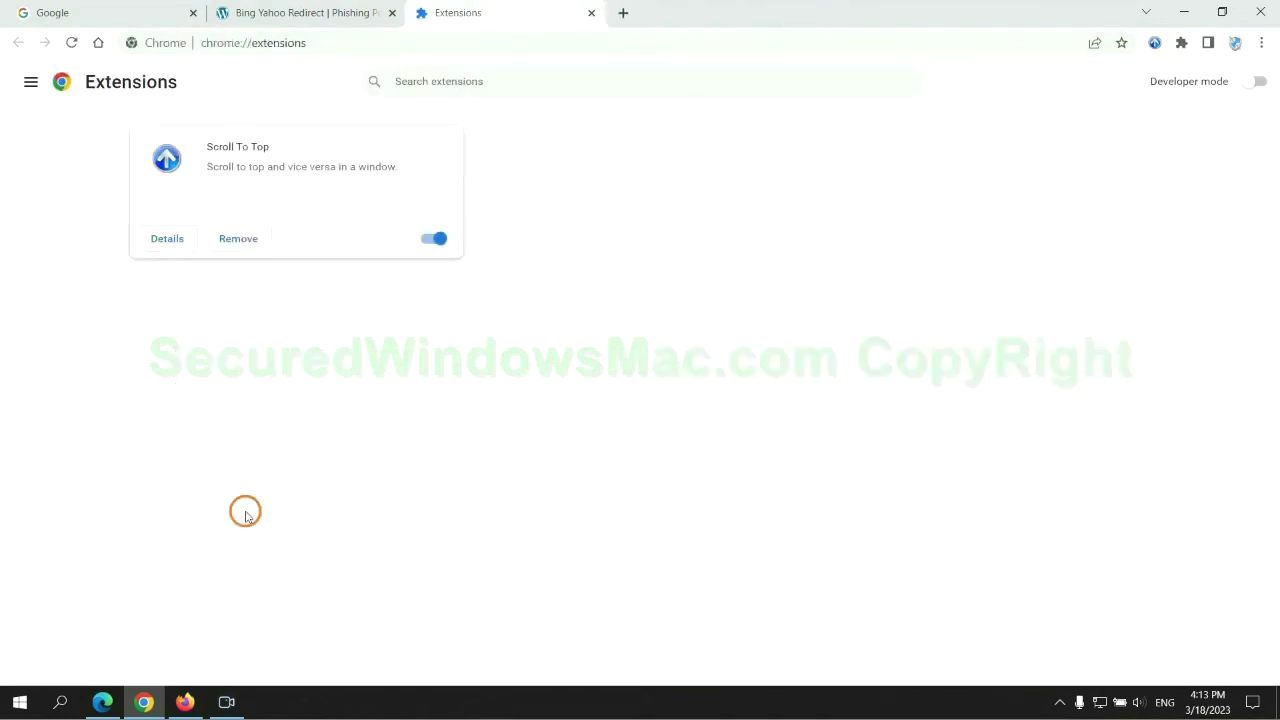
- Remove the Enhancer for YouTube add-on from Firefox via the add-ons manager
{"action": "left_click", "coordinate": [185, 701]}
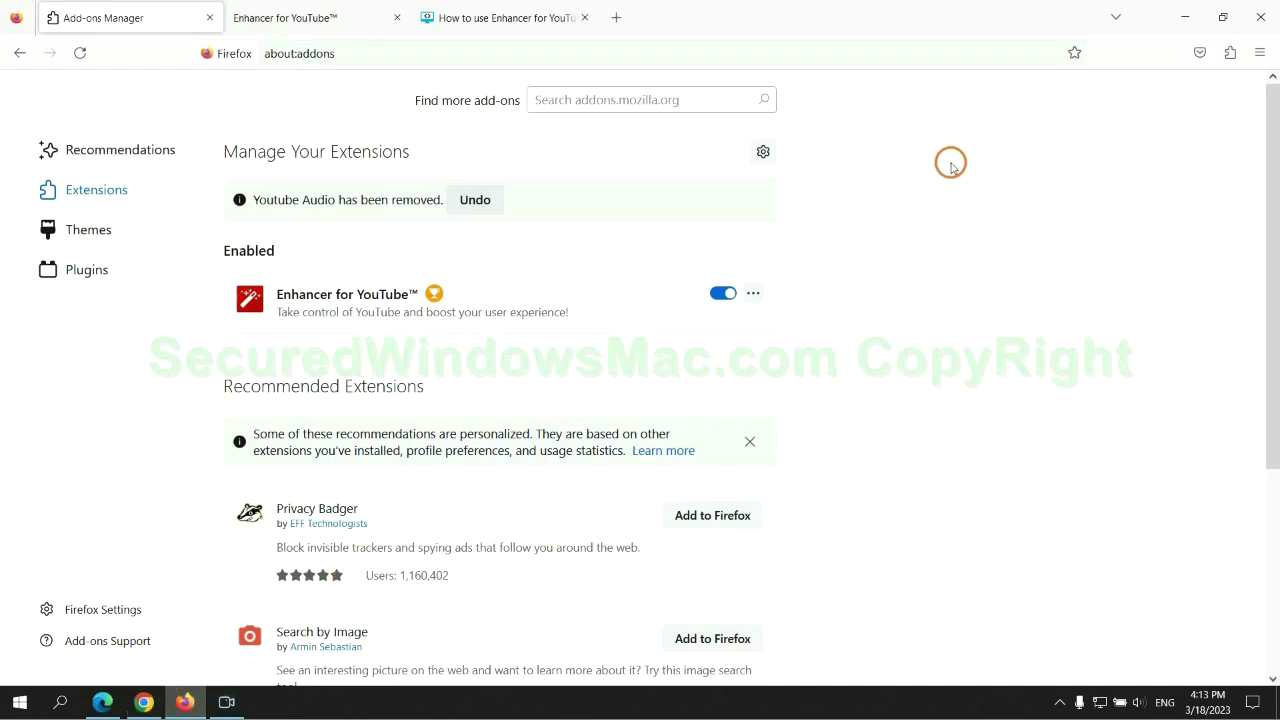
{"action": "left_click", "coordinate": [1229, 55]}
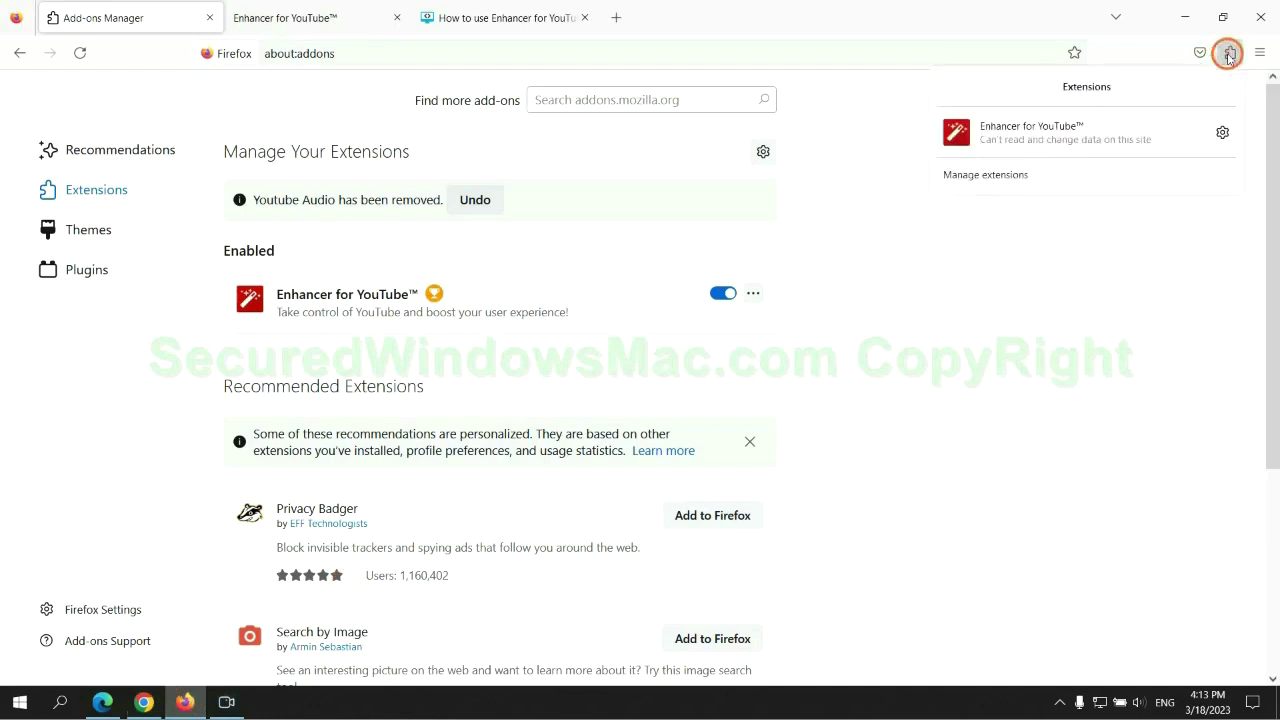
{"action": "left_click", "coordinate": [1101, 174]}
{"action": "left_click", "coordinate": [753, 244]}
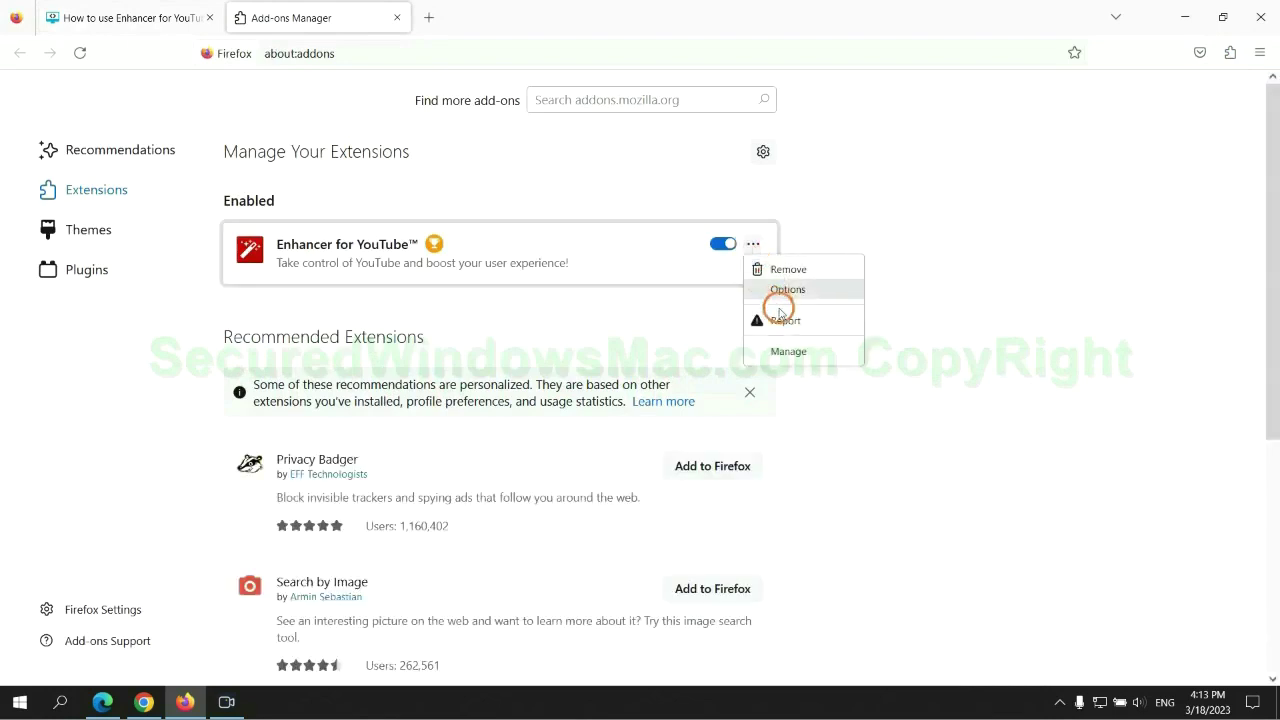
{"action": "left_click", "coordinate": [787, 269]}
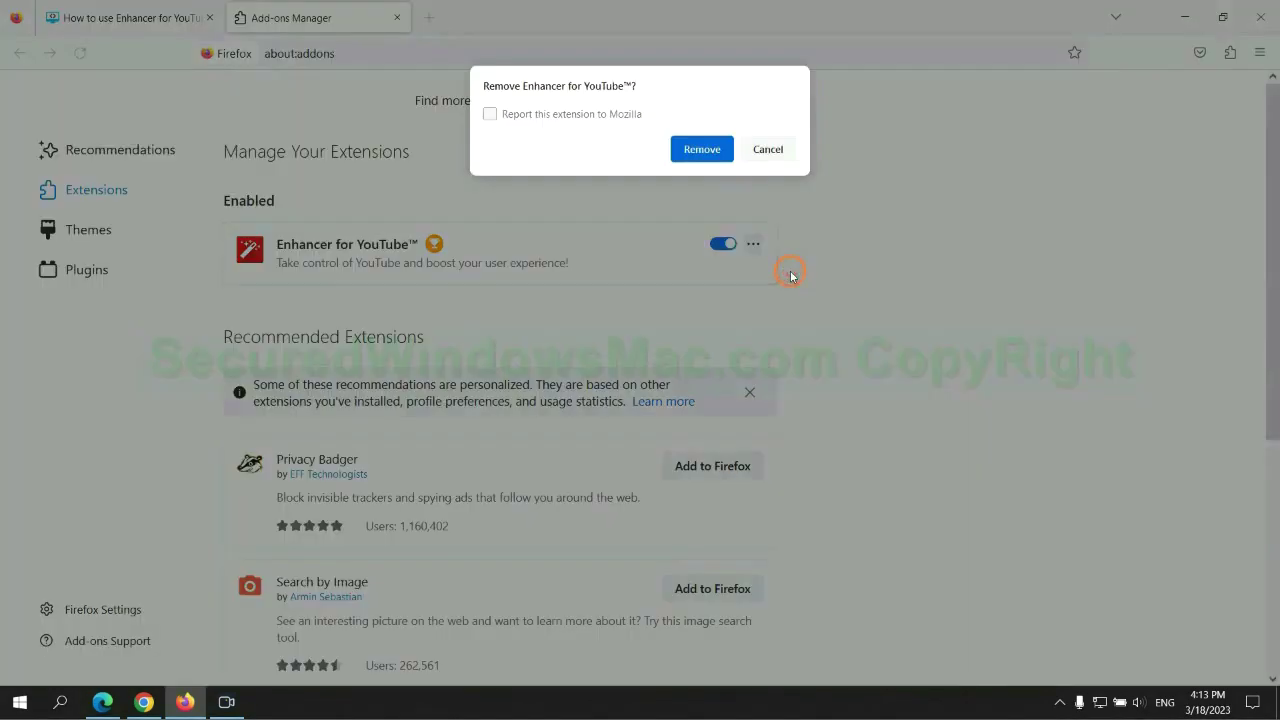
{"action": "left_click", "coordinate": [706, 149]}
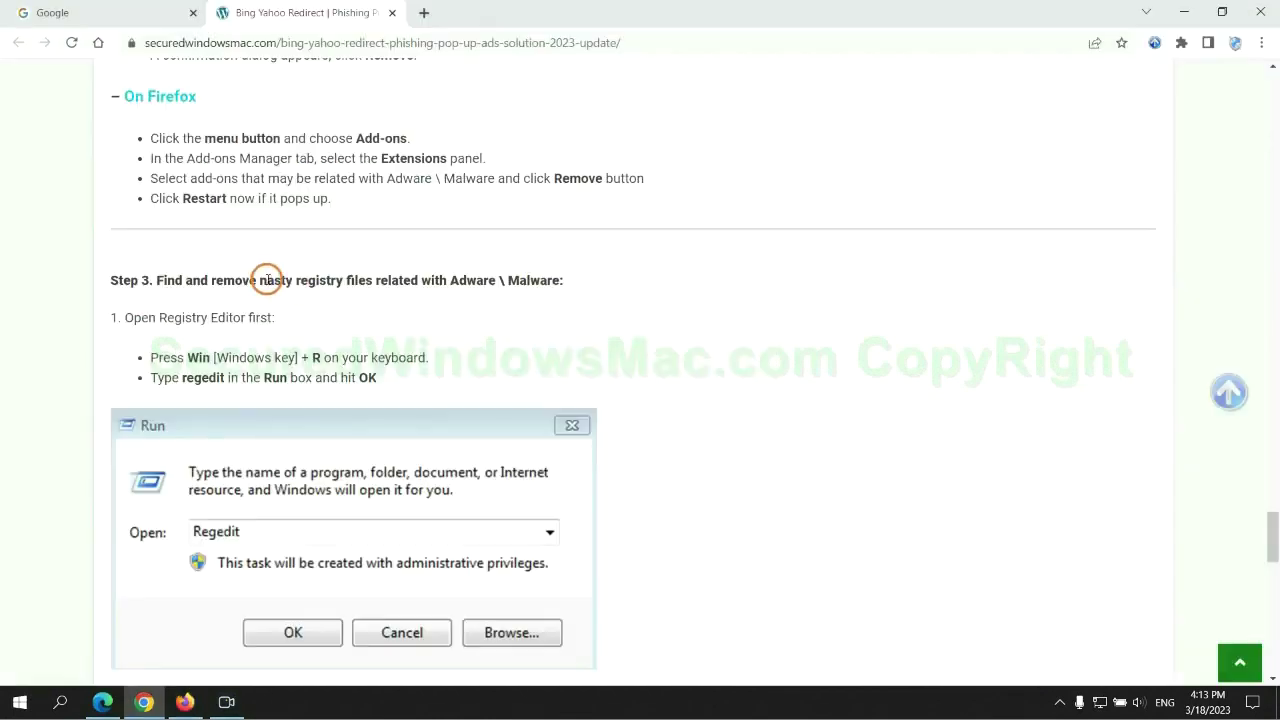
- Highlight the Step 3 registry instructions and launch regedit from the Run box
{"action": "left_click_drag", "start_coordinate": [296, 281], "coordinate": [370, 297]}
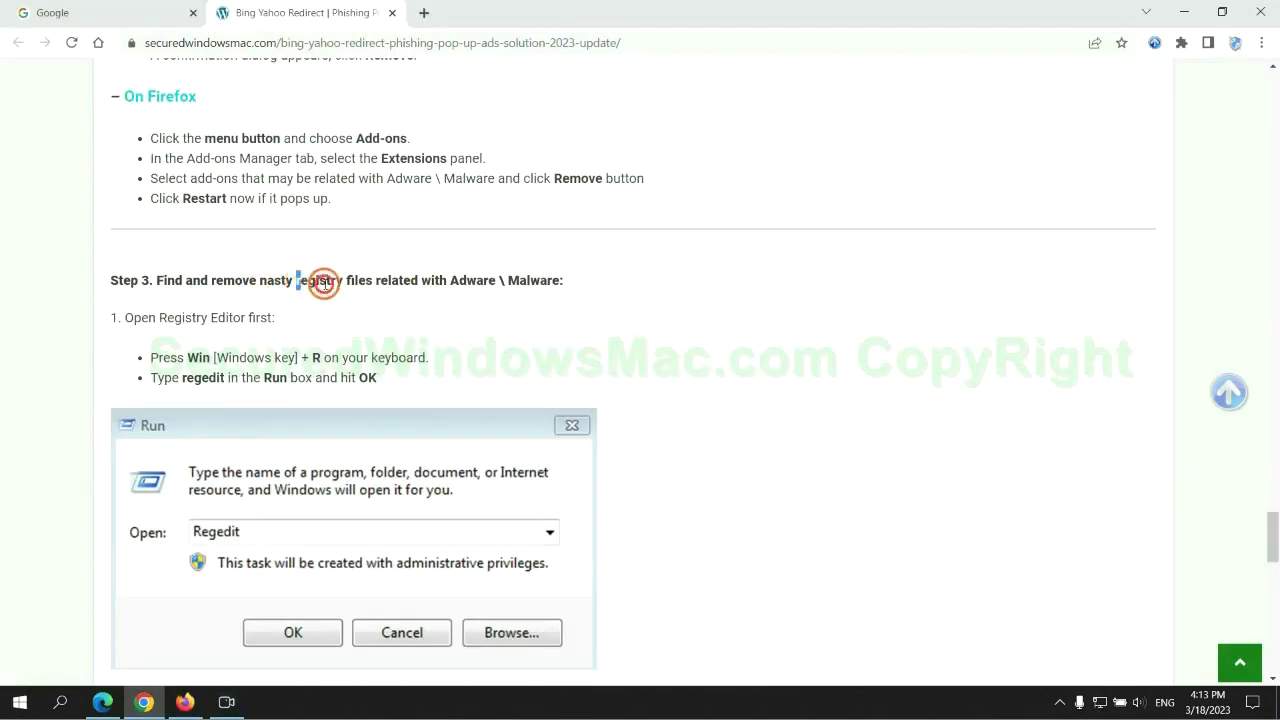
{"action": "left_click", "coordinate": [370, 297]}
{"action": "scroll", "coordinate": [360, 300], "scroll_direction": "down", "scroll_amount": 2}
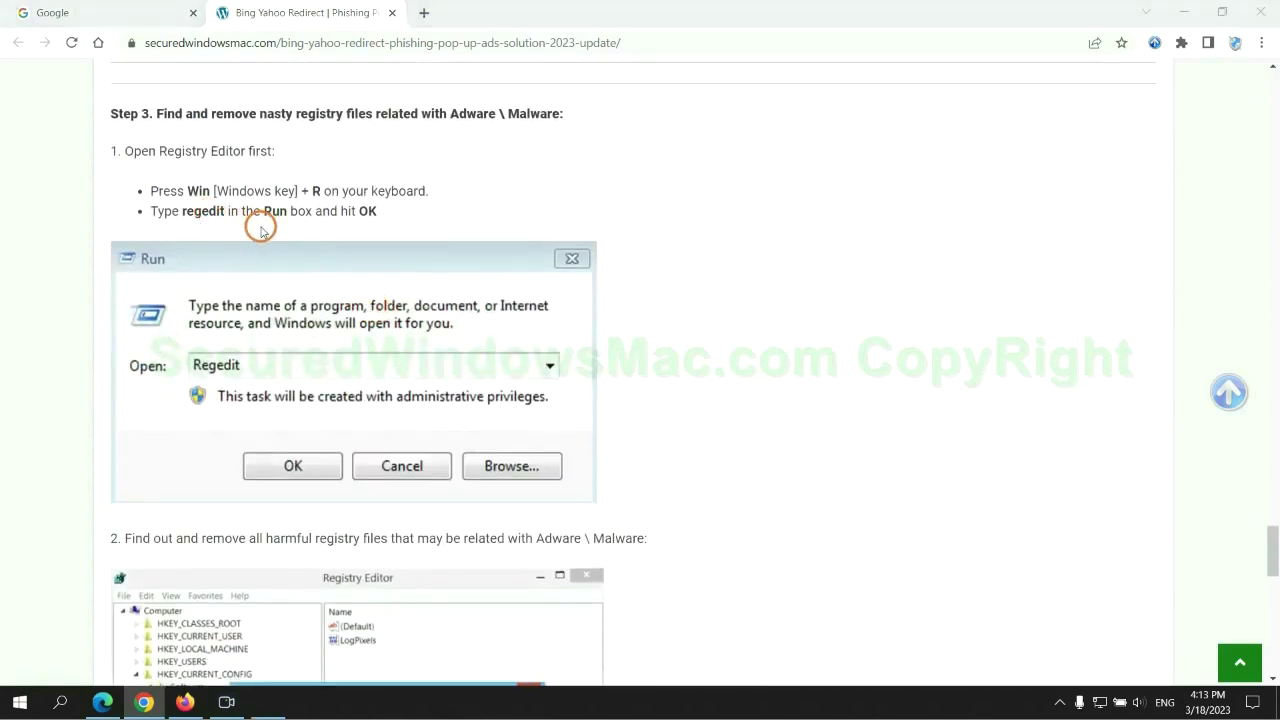
{"action": "key", "text": "super+r"}
{"action": "type", "text": "re"}
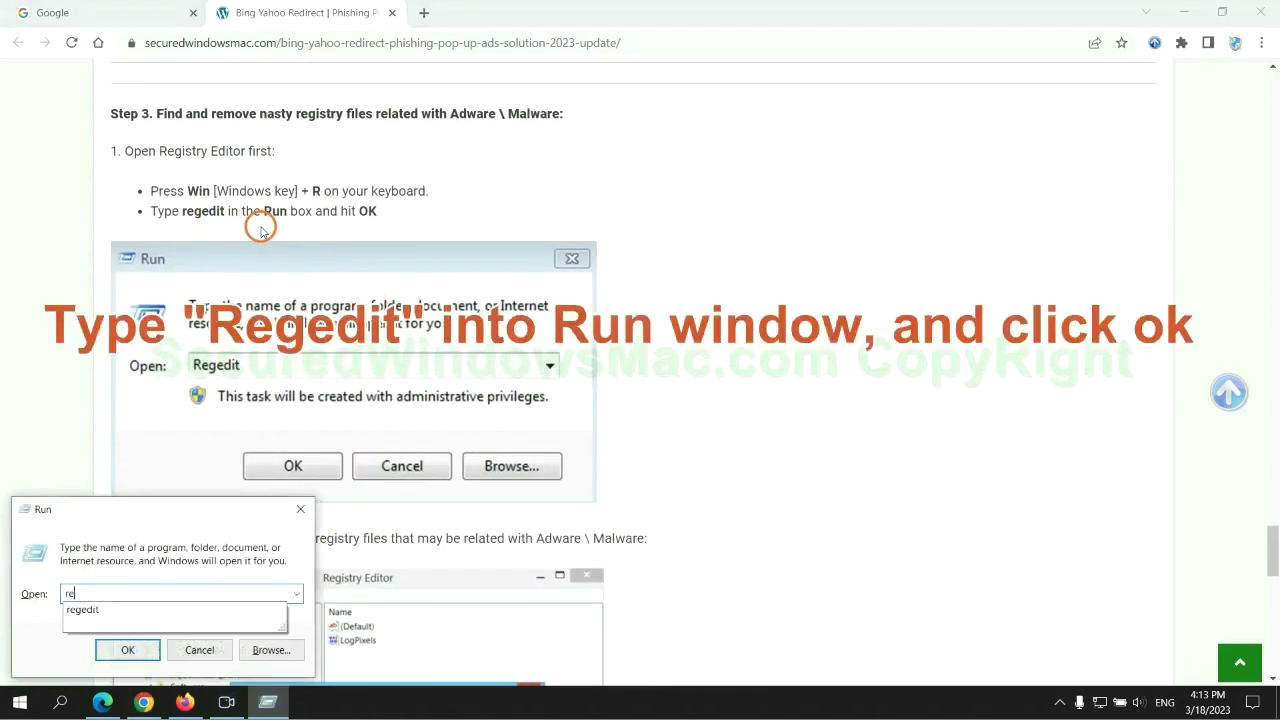
{"action": "type", "text": "ge"}
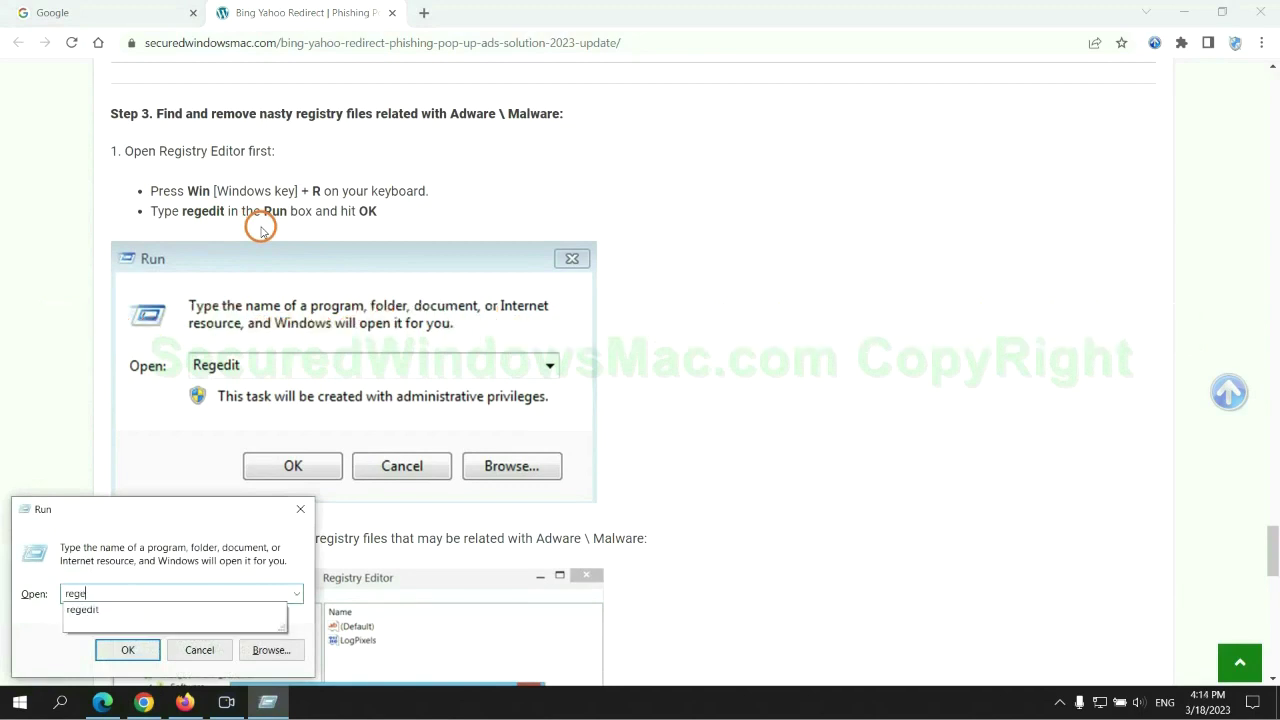
{"action": "type", "text": "dit"}
{"action": "key", "text": "Return"}
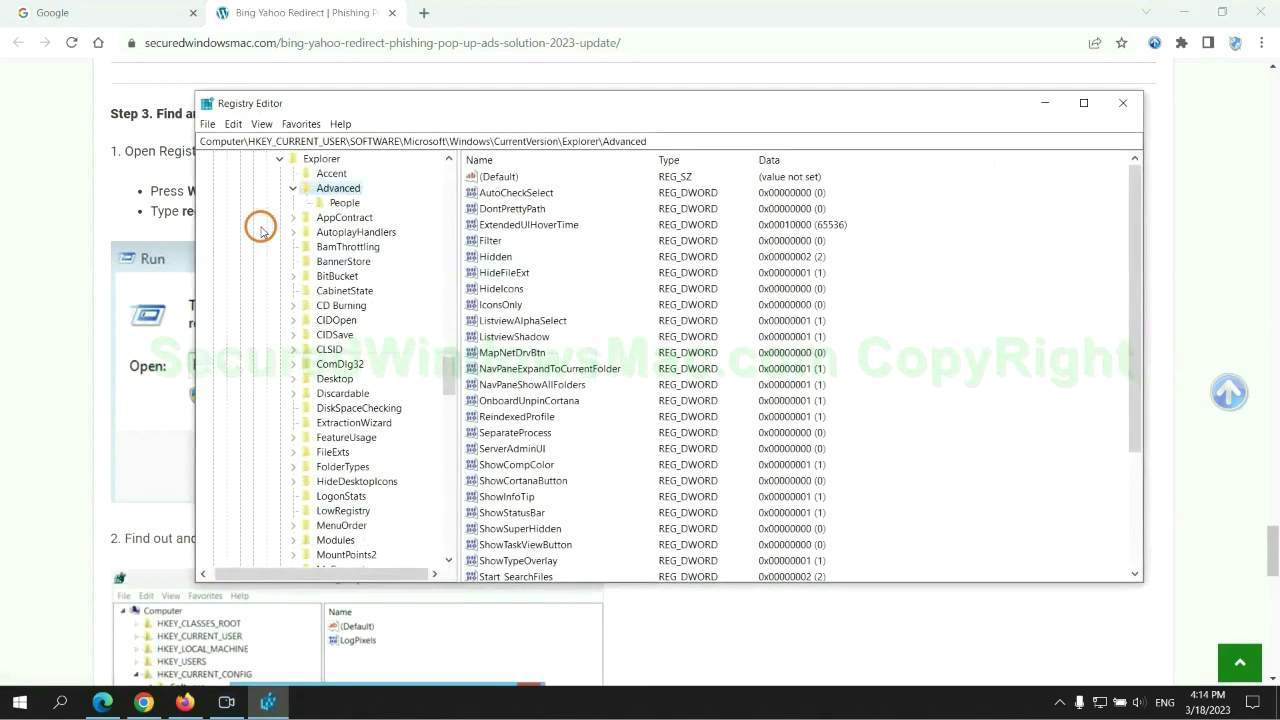
- Search the registry for 'Ap' and bring up actions for the matching StoreAppsOnTaskbar value
{"action": "left_click", "coordinate": [232, 123]}
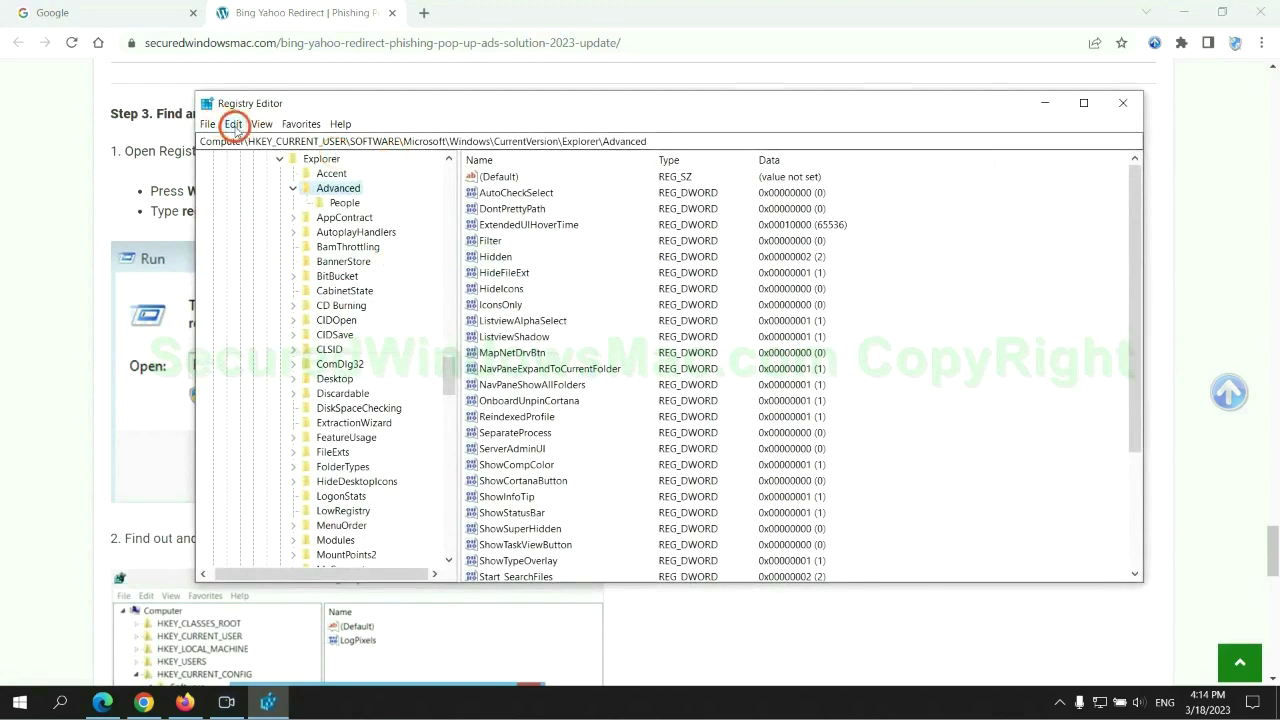
{"action": "left_click", "coordinate": [276, 233]}
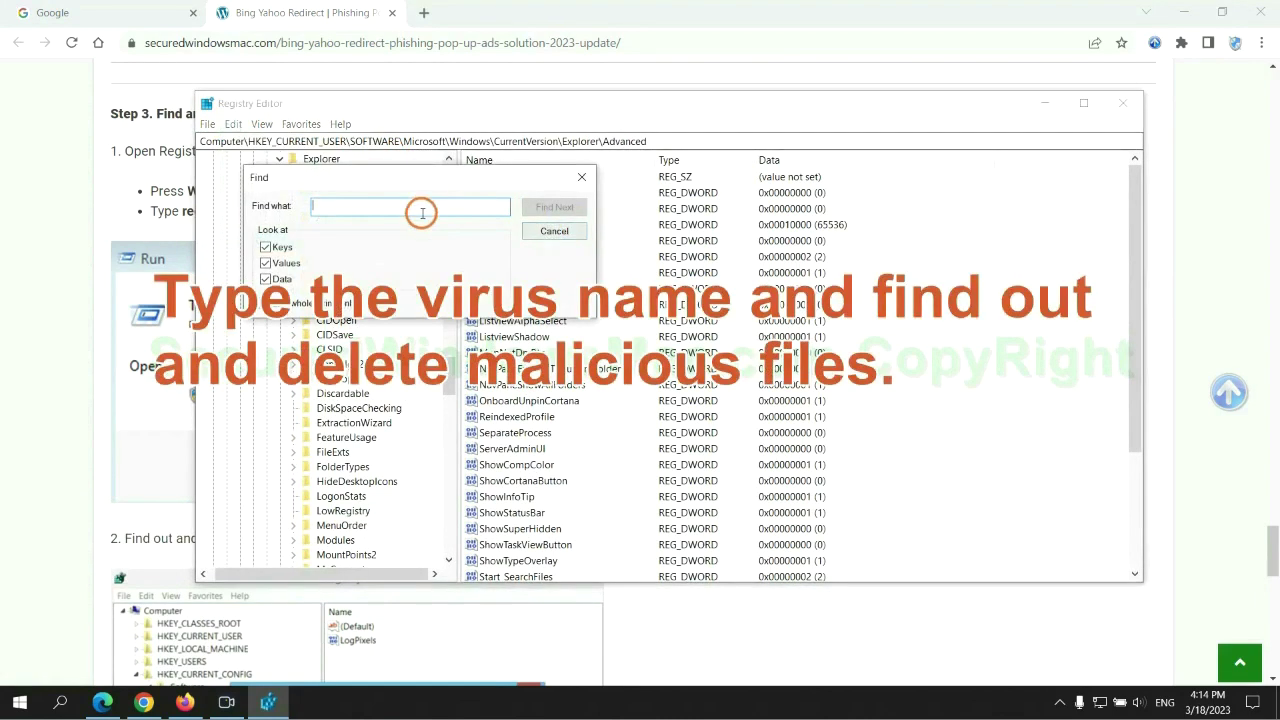
{"action": "type", "text": "Apps"}
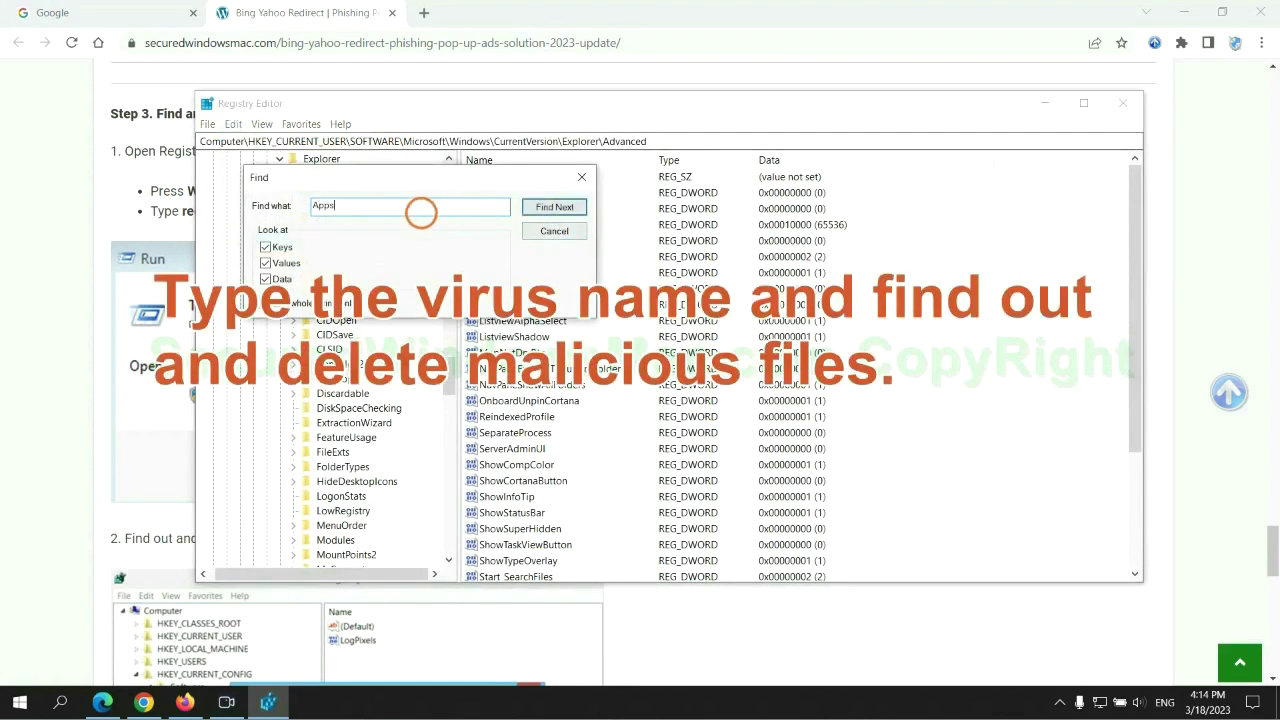
{"action": "key", "text": "Return"}
{"action": "scroll", "coordinate": [729, 423], "scroll_direction": "down", "scroll_amount": 2}
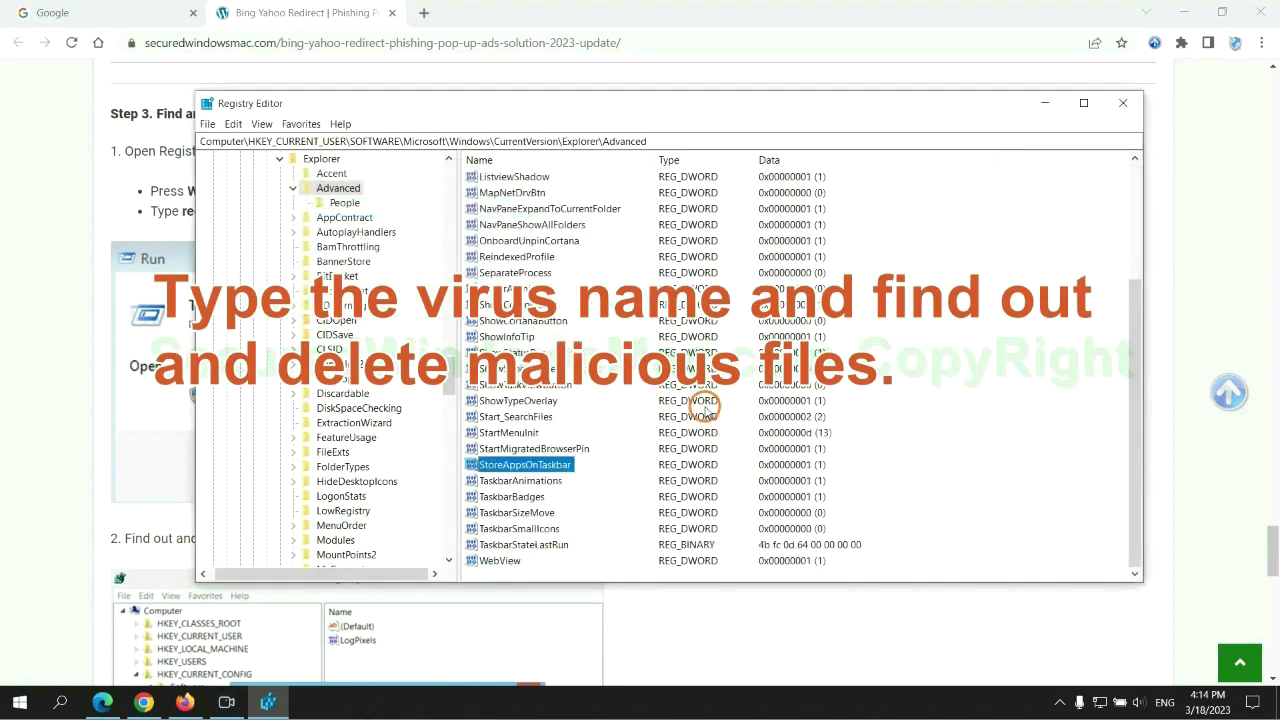
{"action": "right_click", "coordinate": [575, 466]}
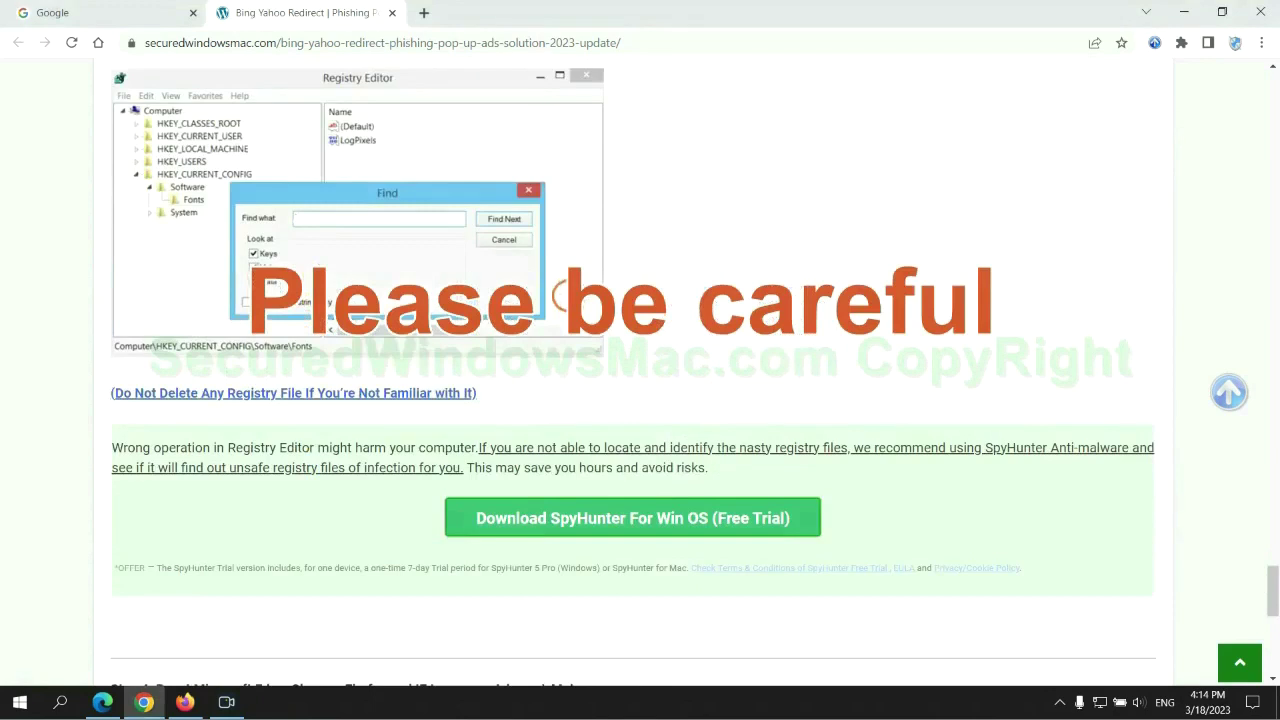
- Scroll the article to Step 4's browser-reset instructions, mark the word Reset, then switch to Edge
{"action": "scroll", "coordinate": [565, 297], "scroll_direction": "down", "scroll_amount": 1}
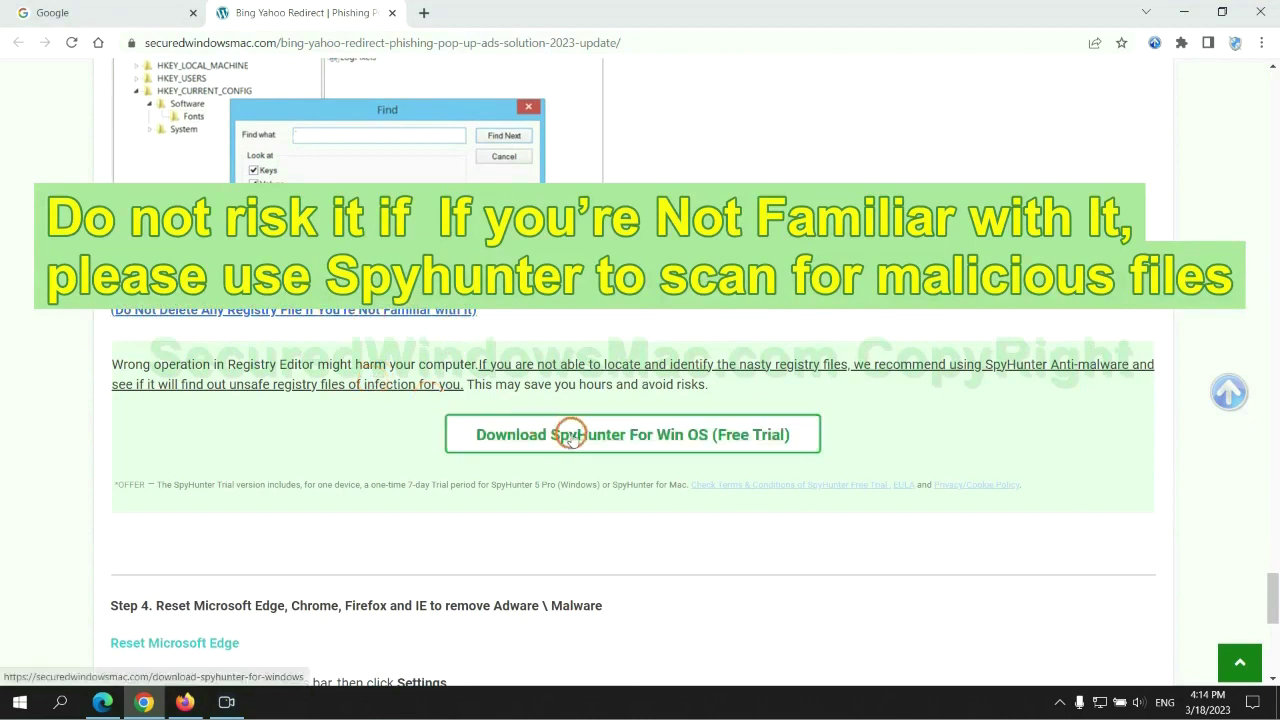
{"action": "scroll", "coordinate": [570, 434], "scroll_direction": "down", "scroll_amount": 5}
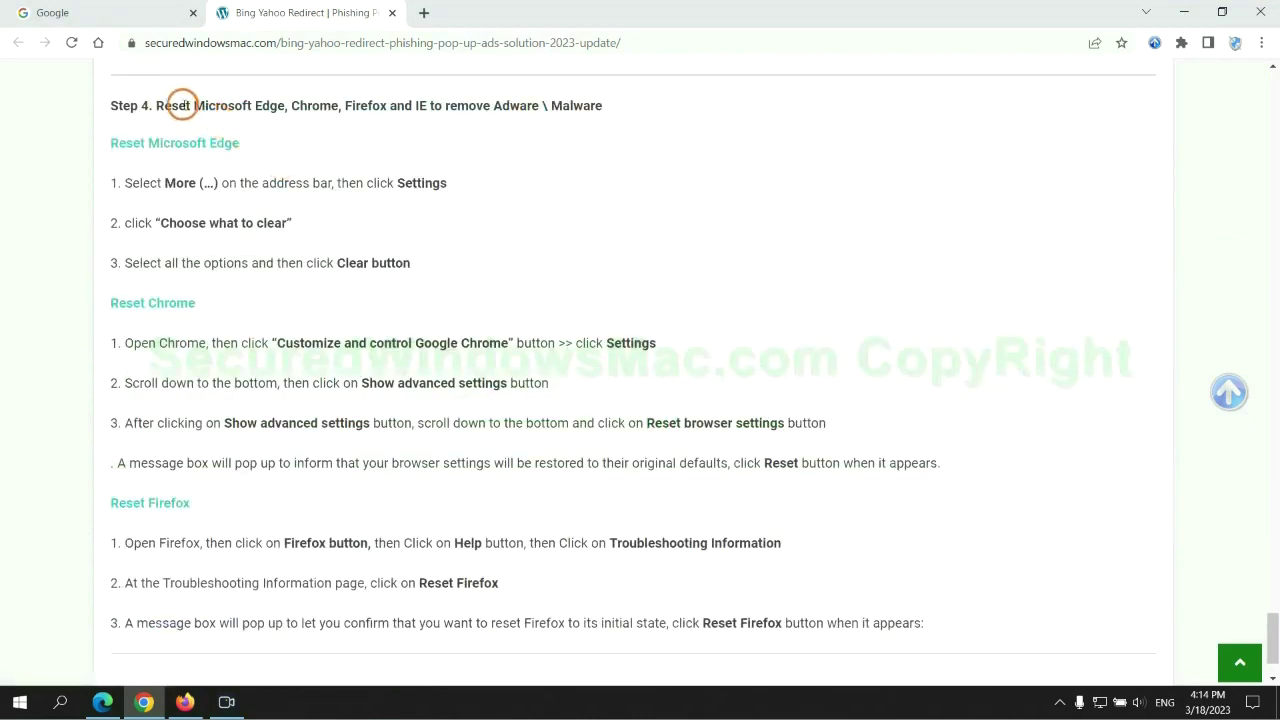
{"action": "double_click", "coordinate": [172, 105]}
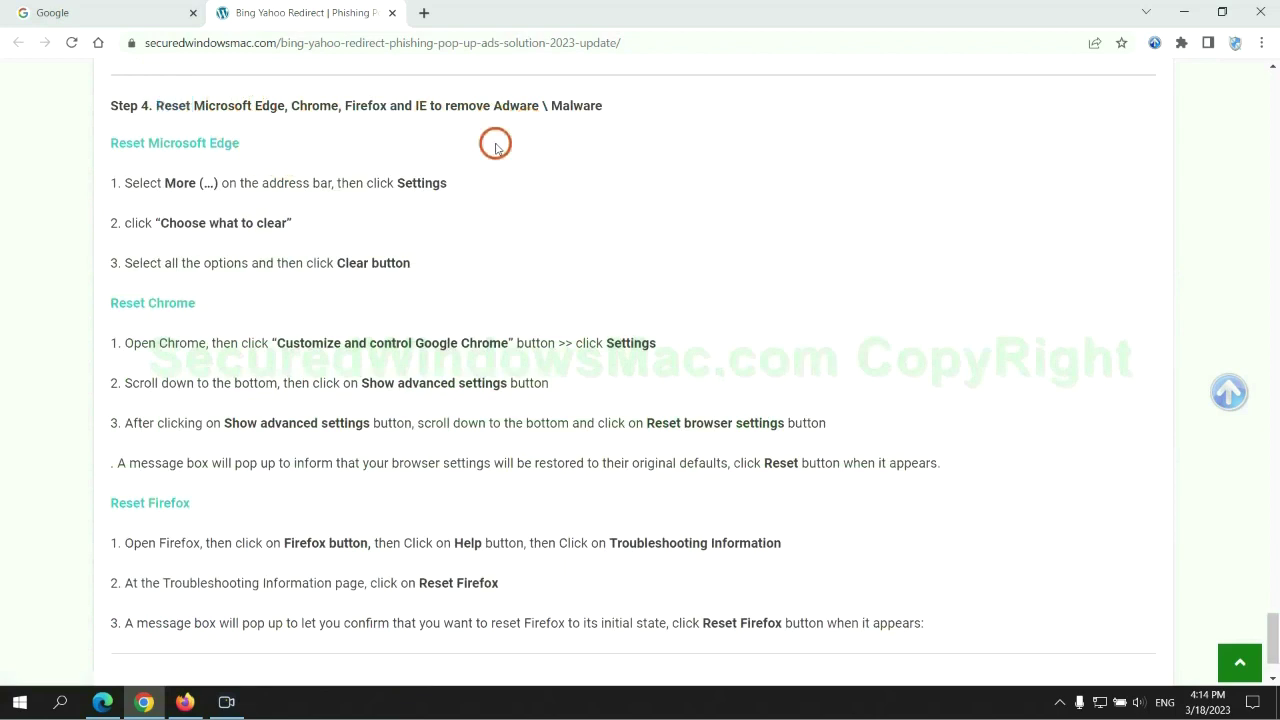
{"action": "left_click", "coordinate": [106, 702]}
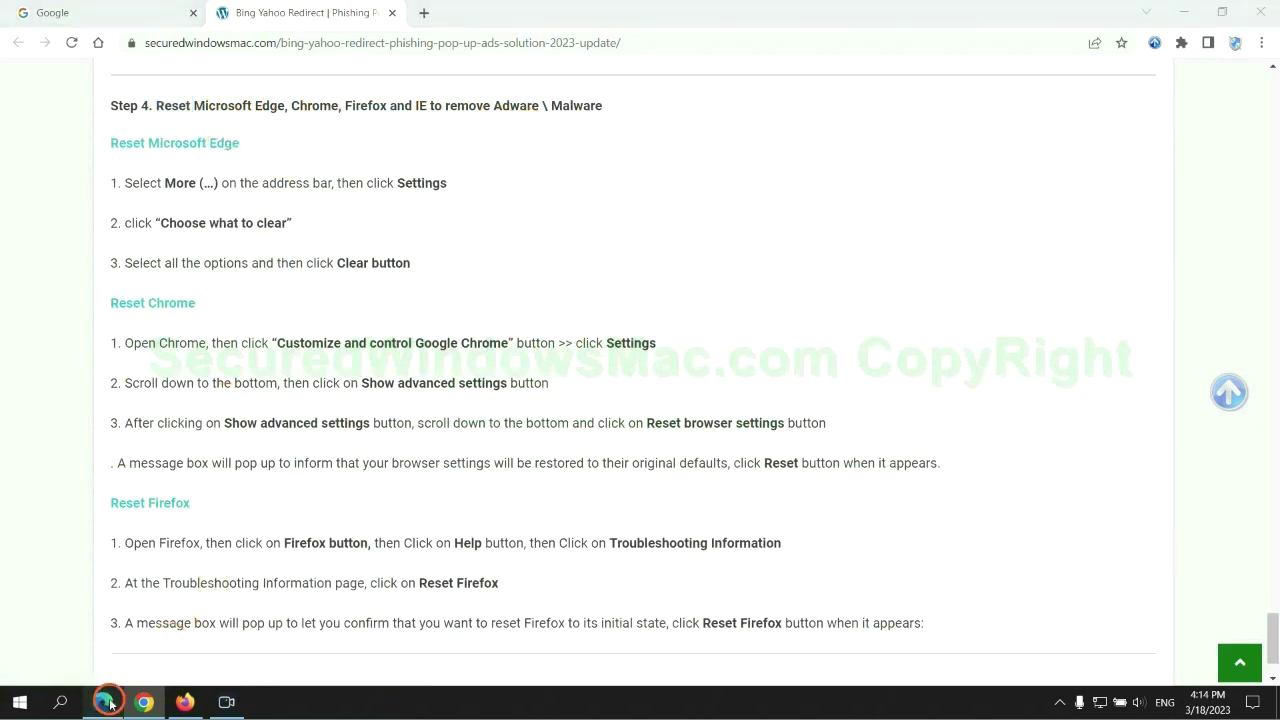
- Open Edge's clear-browsing-data options under Privacy, search, and services, then return to Chrome
{"action": "left_click", "coordinate": [1213, 47]}
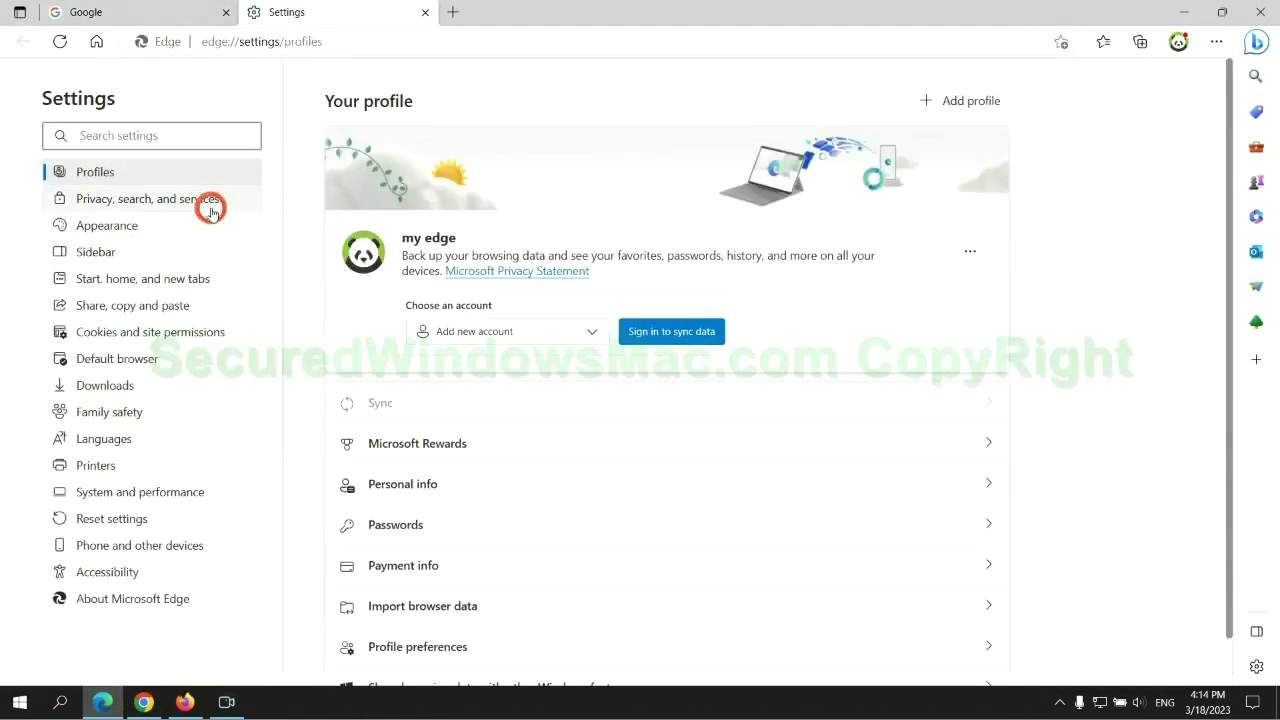
{"action": "left_click", "coordinate": [210, 200]}
{"action": "scroll", "coordinate": [1050, 445], "scroll_direction": "down", "scroll_amount": 3}
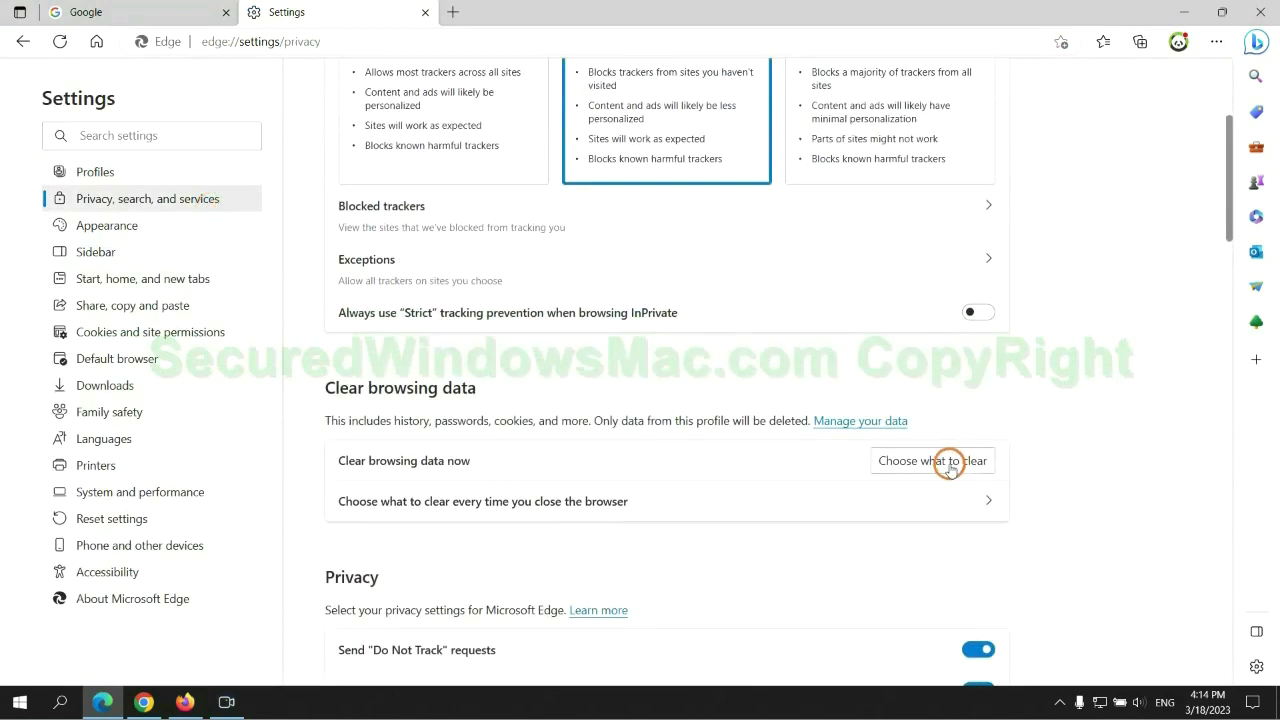
{"action": "left_click", "coordinate": [950, 462]}
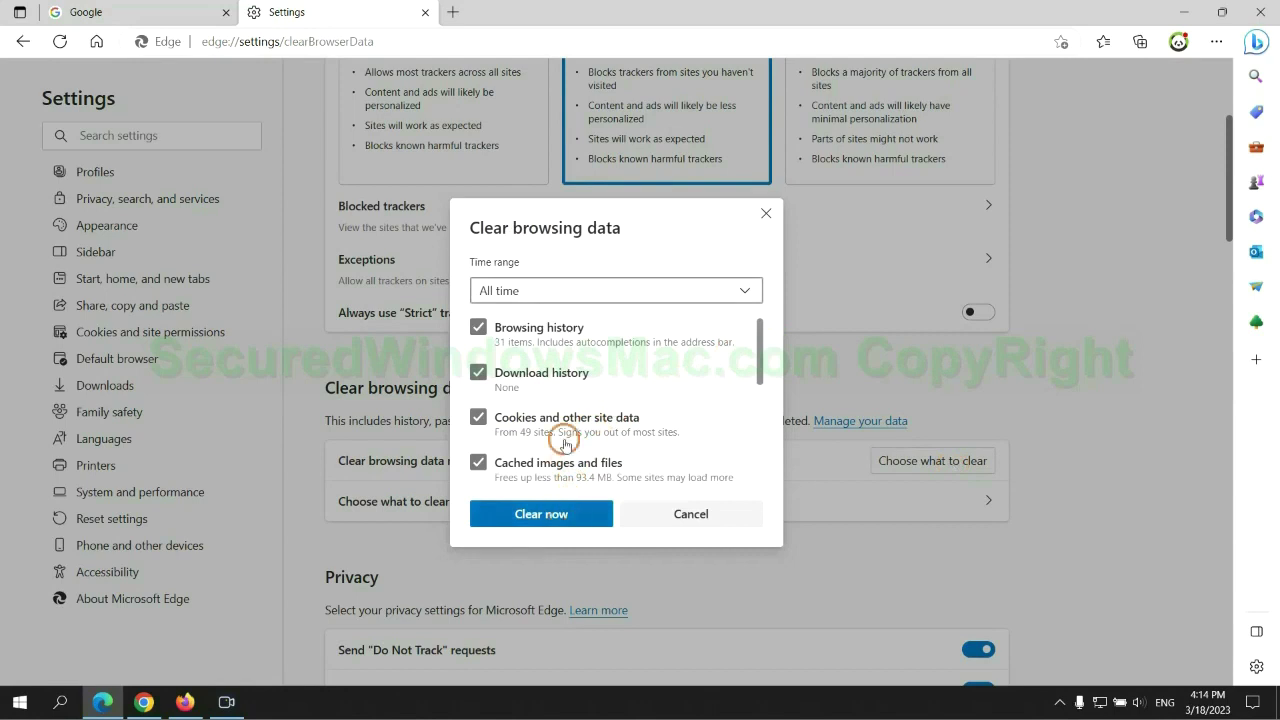
{"action": "left_click", "coordinate": [144, 702]}
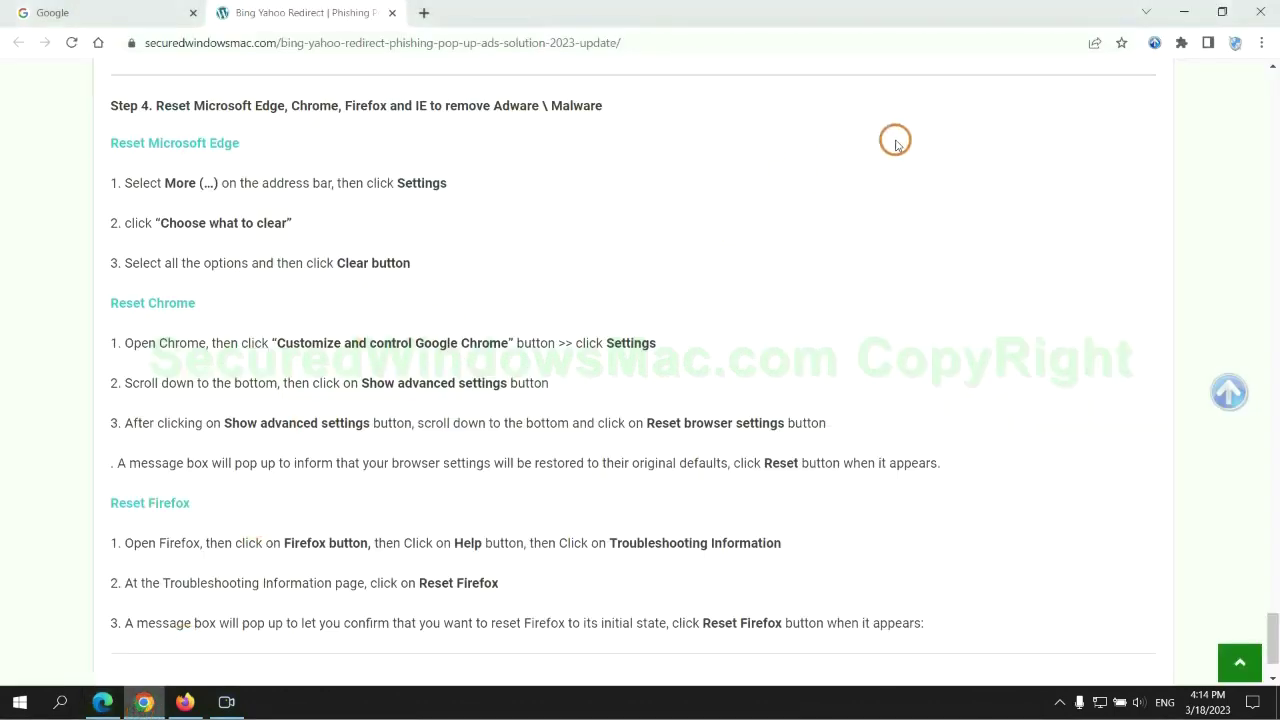
- Bring up Chrome's 'Restore settings to their original defaults' confirmation, then bring Firefox to the front
{"action": "left_click", "coordinate": [1260, 44]}
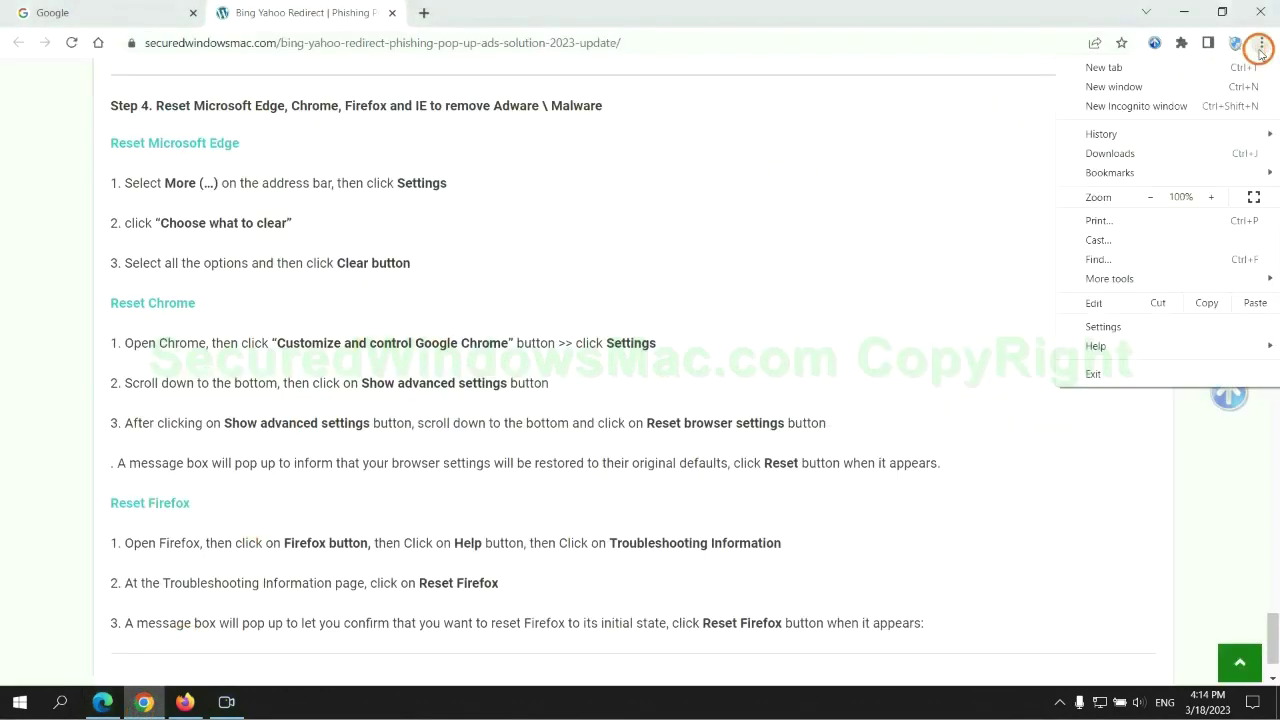
{"action": "left_click", "coordinate": [1108, 326]}
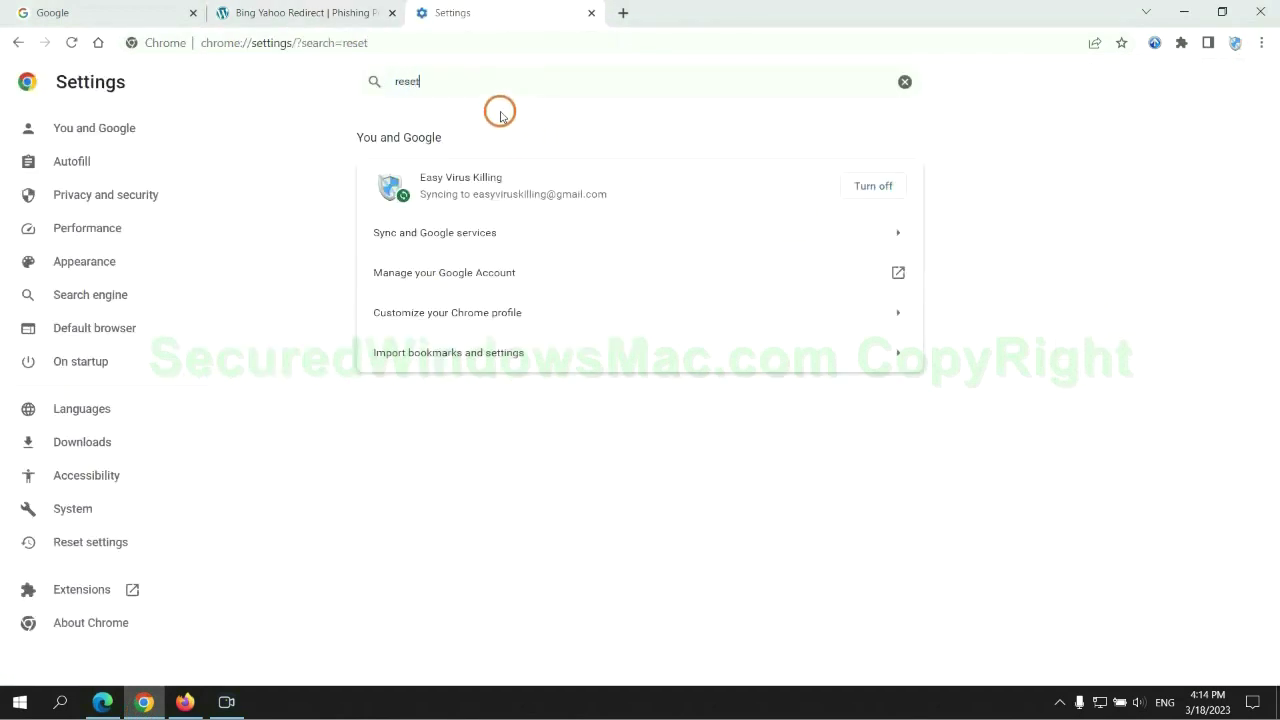
{"action": "left_click", "coordinate": [670, 444]}
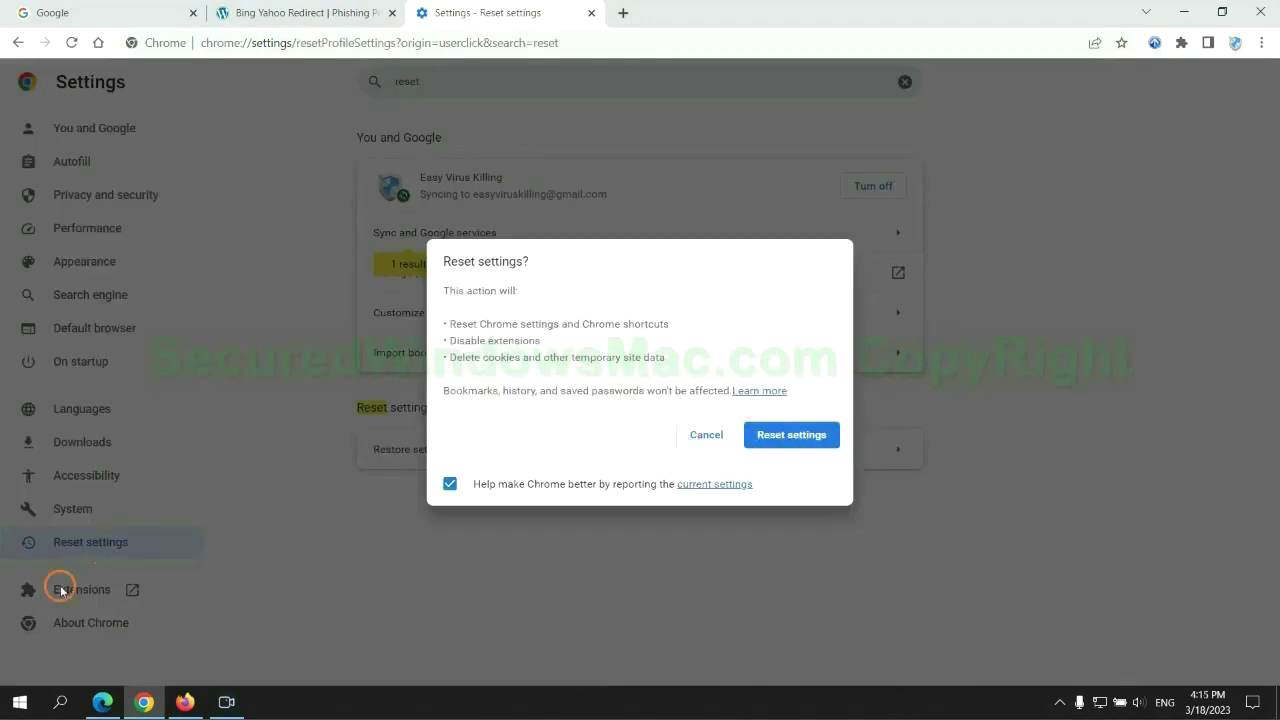
{"action": "left_click", "coordinate": [184, 701]}
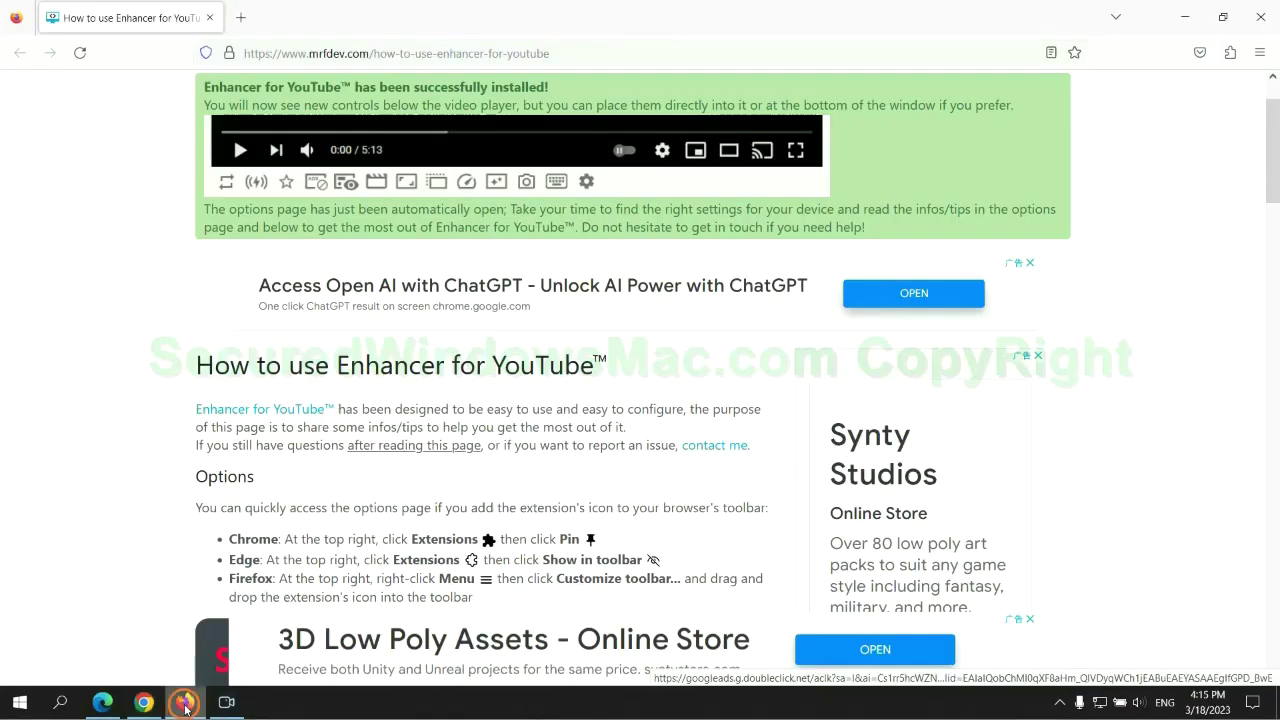
- Confirm Refresh Firefox from the Troubleshooting Information page, then highlight the guide's note on remaining problems
{"action": "left_click", "coordinate": [1258, 56]}
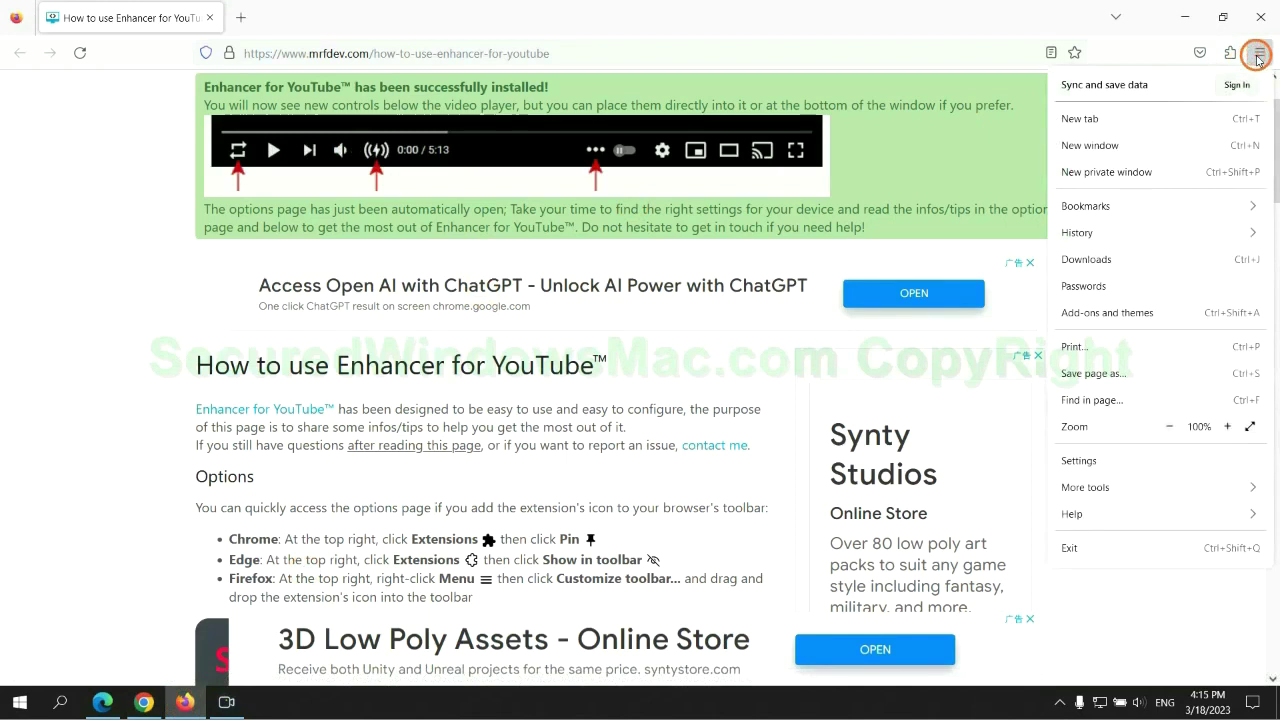
{"action": "left_click", "coordinate": [1087, 512]}
{"action": "left_click", "coordinate": [1141, 203]}
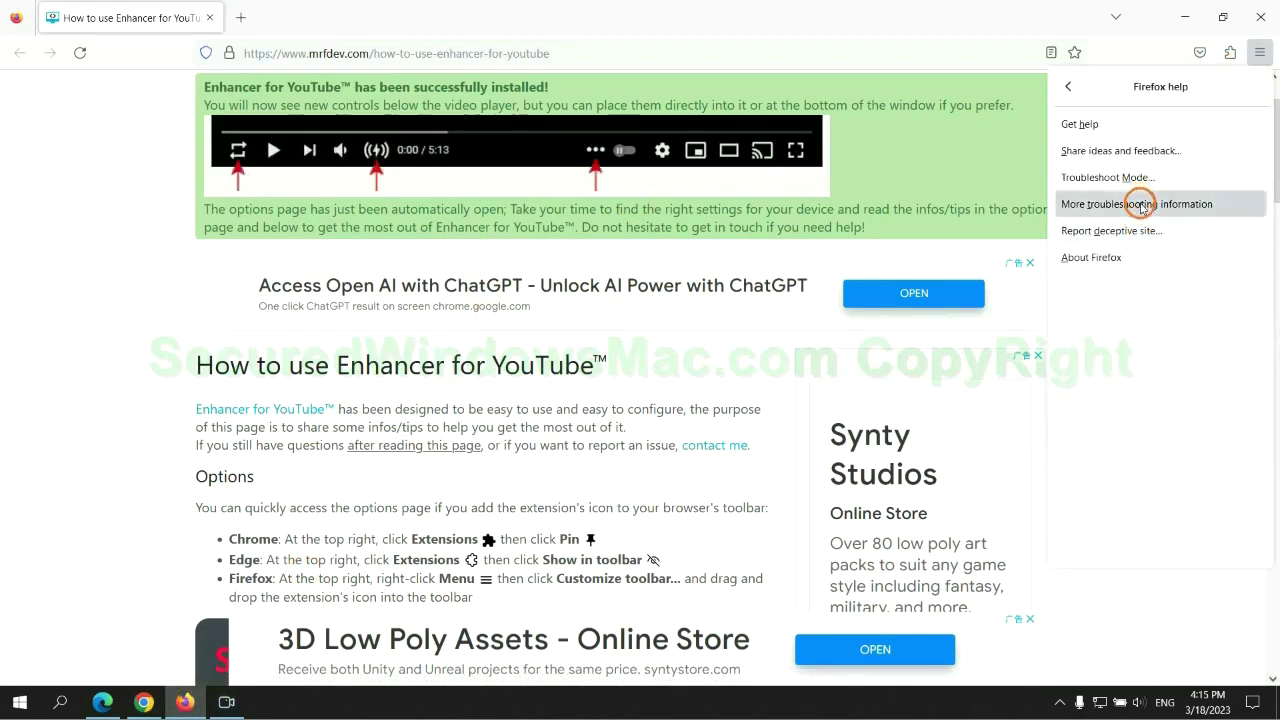
{"action": "left_click", "coordinate": [878, 192]}
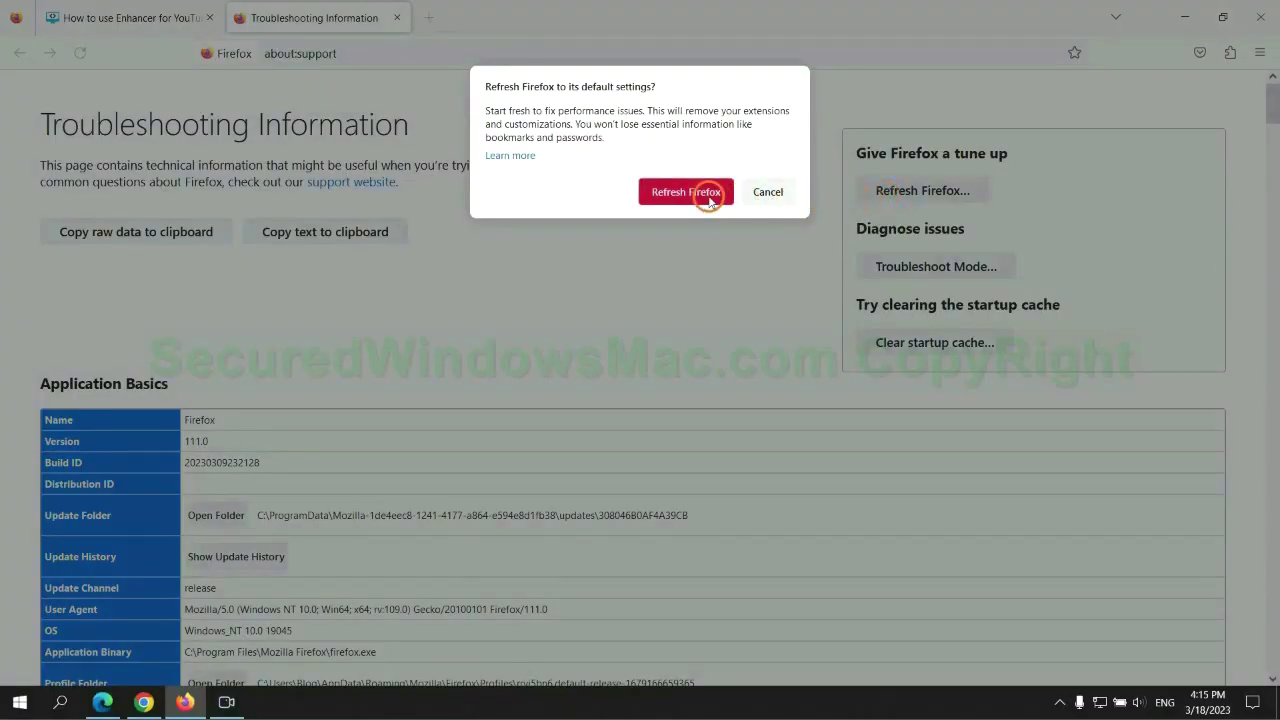
{"action": "left_click", "coordinate": [144, 701]}
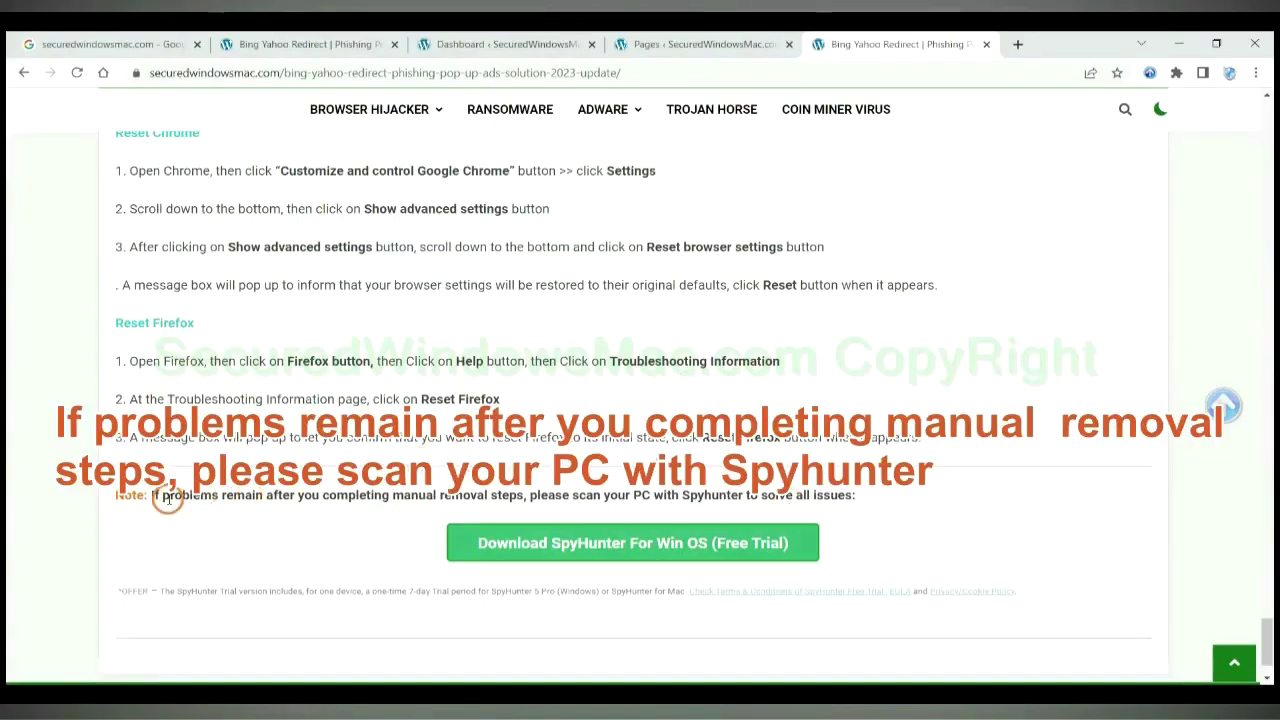
{"action": "left_click_drag", "start_coordinate": [150, 494], "coordinate": [283, 500]}
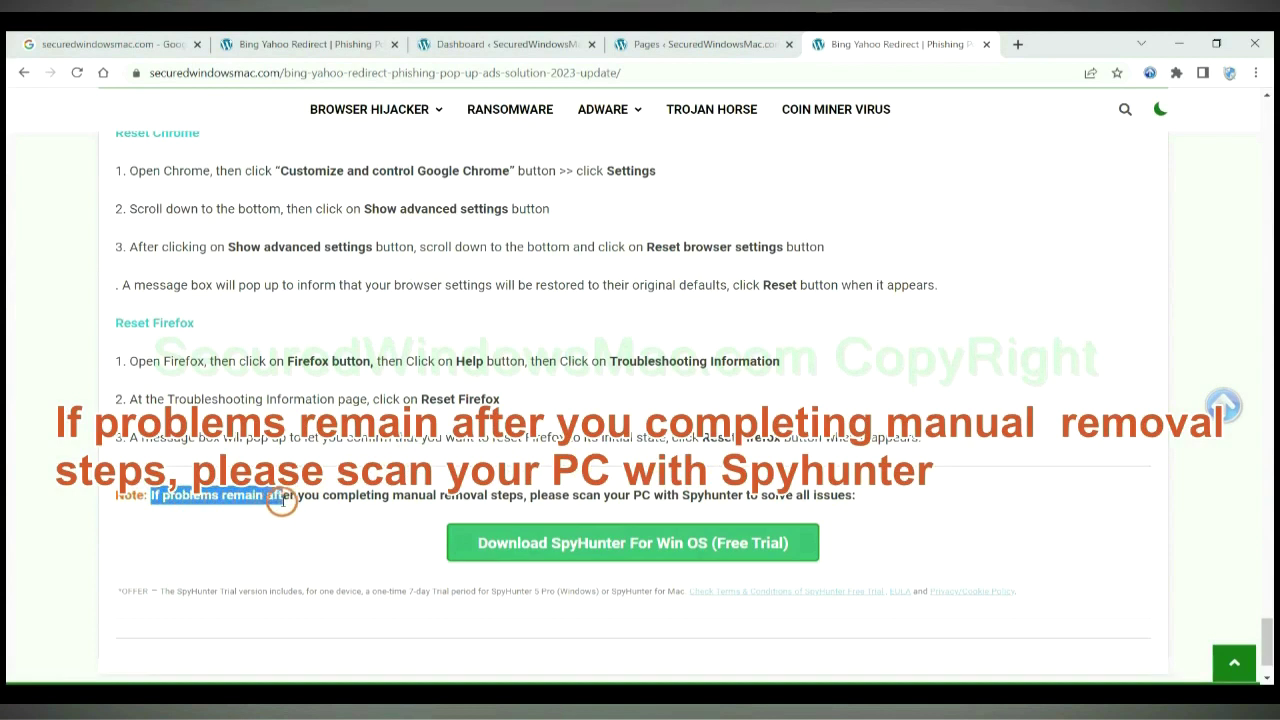